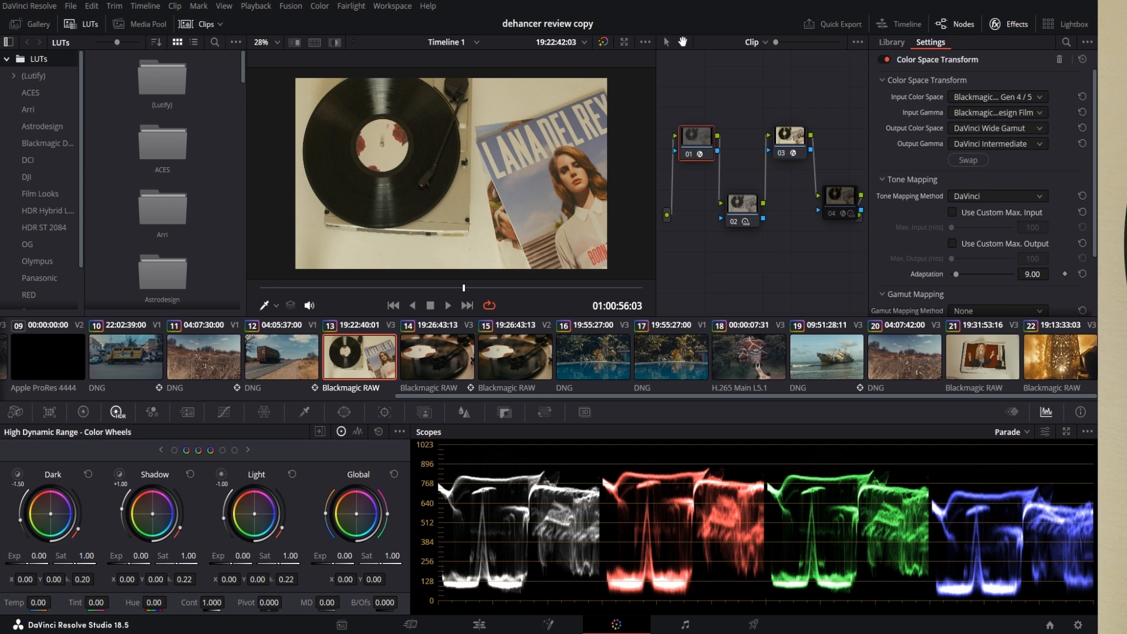
- Compare the turntable image with and without the grade on node 02 by repeatedly disabling and re-enabling that node
{"action": "left_click", "coordinate": [741, 206]}
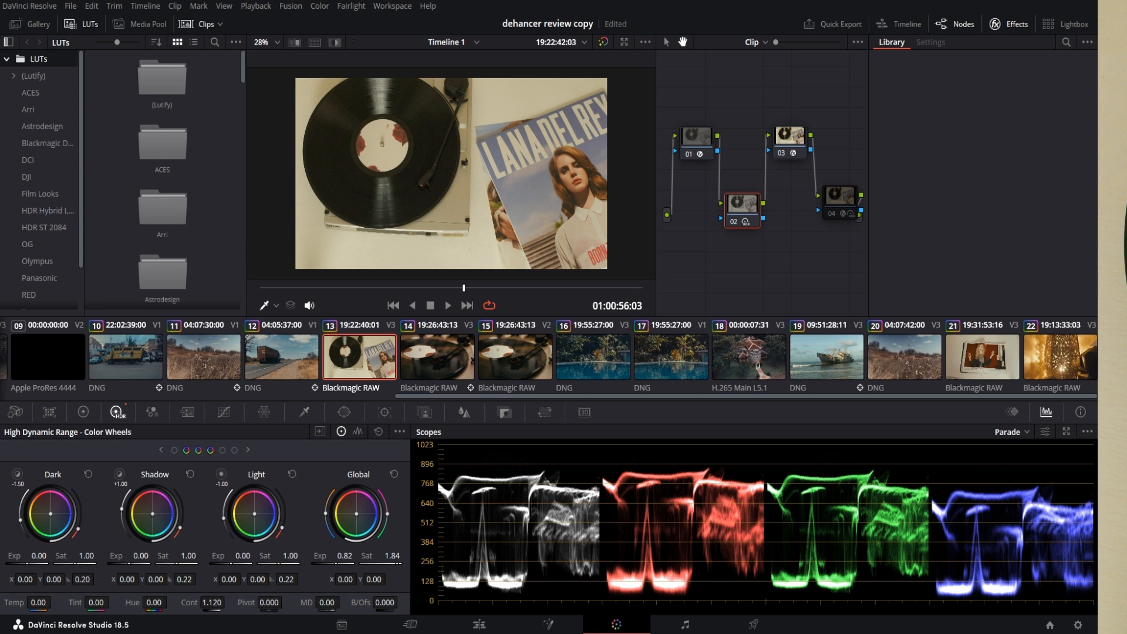
{"action": "key", "text": "ctrl+d"}
{"action": "key", "text": "ctrl+d"}
{"action": "key", "text": "ctrl+d"}
{"action": "key", "text": "ctrl+d"}
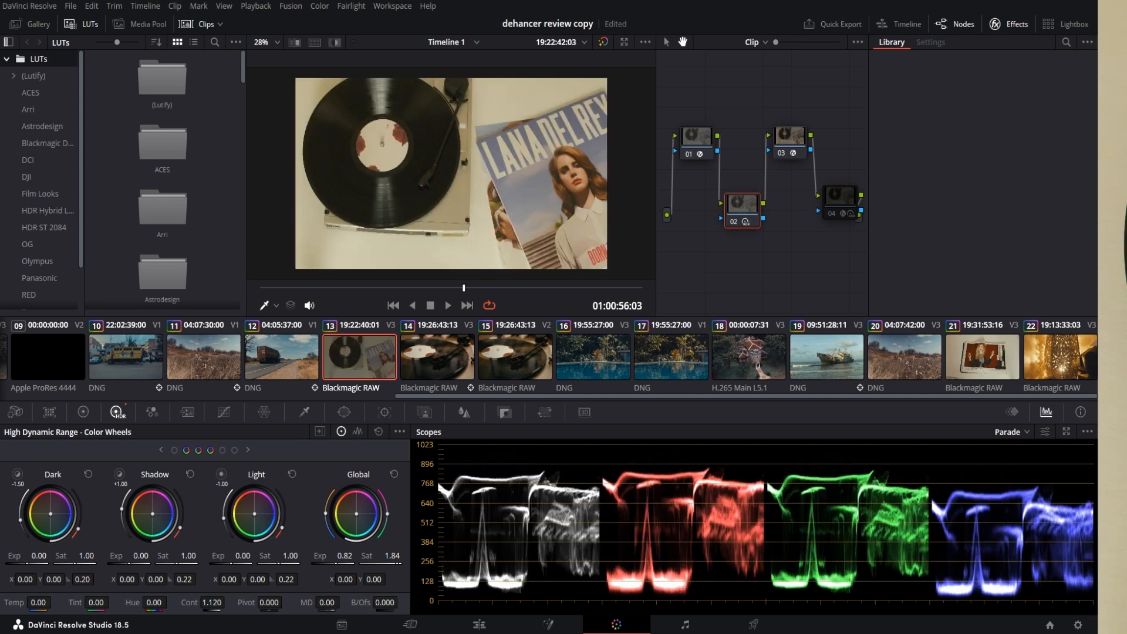
{"action": "key", "text": "ctrl+d"}
{"action": "key", "text": "ctrl+d"}
{"action": "key", "text": "ctrl+d"}
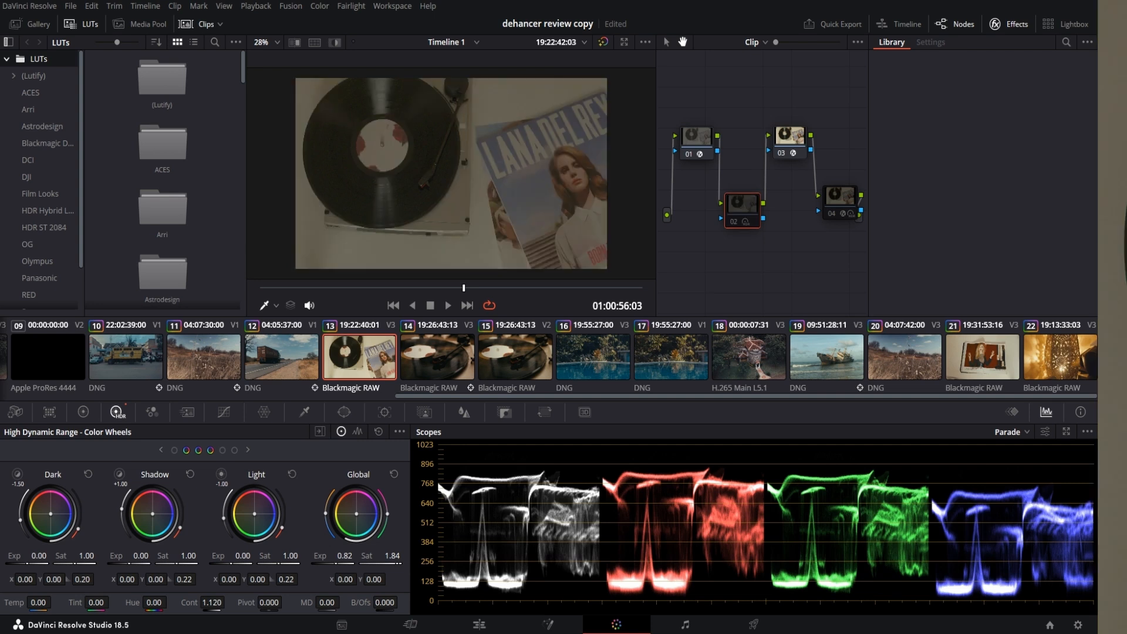
{"action": "key", "text": "ctrl+d"}
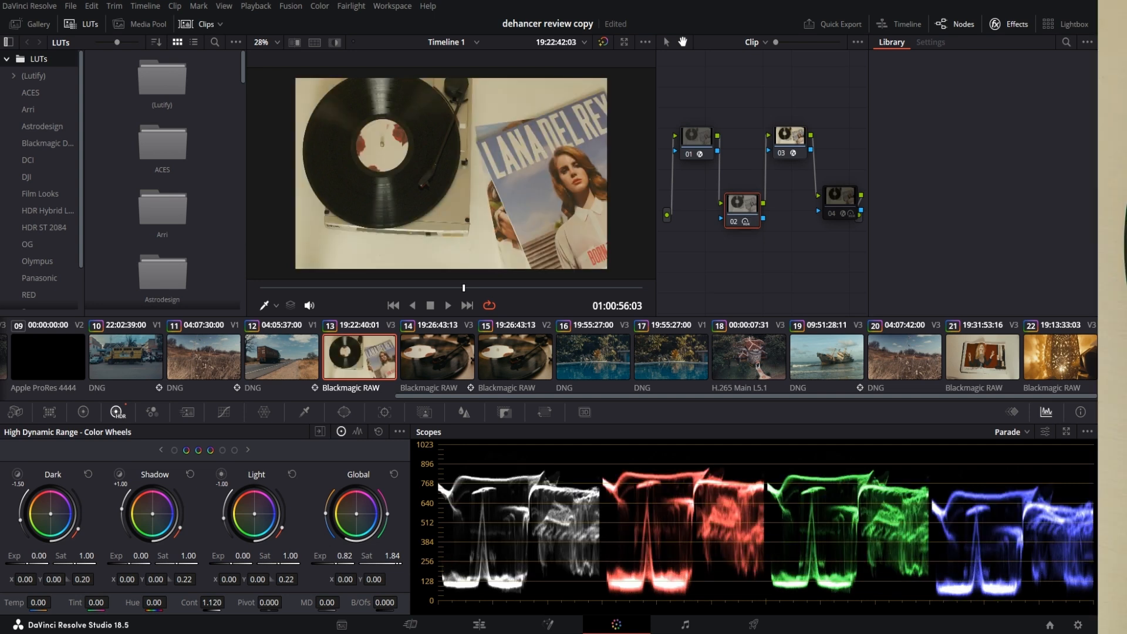
{"action": "key", "text": "ctrl+d"}
{"action": "key", "text": "ctrl+d"}
{"action": "key", "text": "ctrl+d"}
{"action": "key", "text": "ctrl+d"}
- Check node 03's Color Space Transform, save the project and enable the Dehancer Pro effect on node 04
{"action": "left_click", "coordinate": [790, 140]}
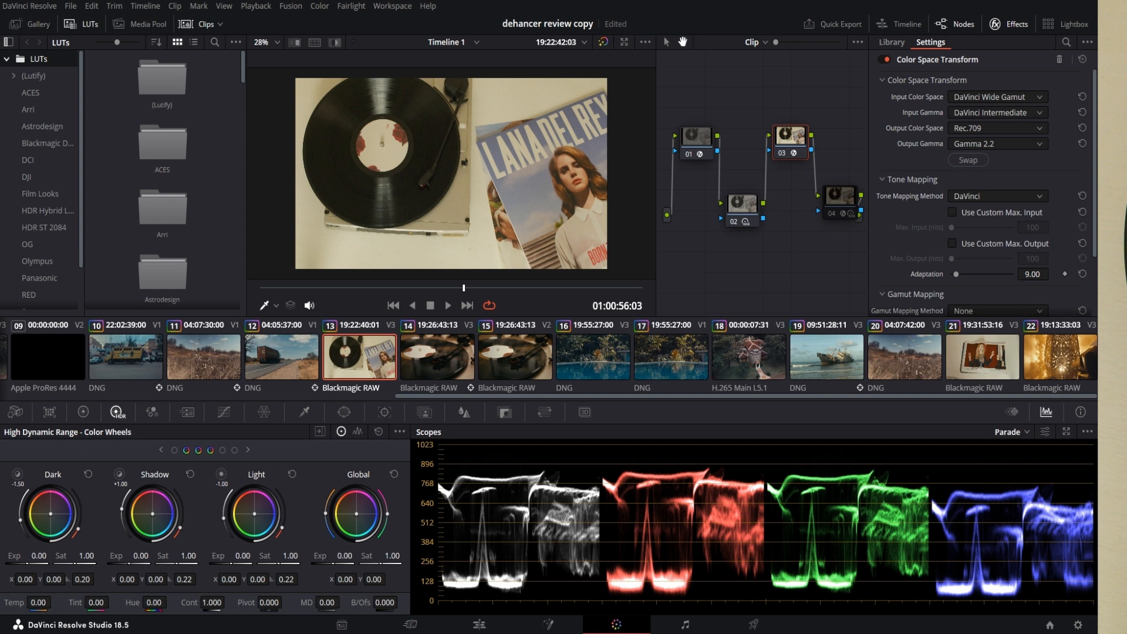
{"action": "left_click", "coordinate": [839, 202]}
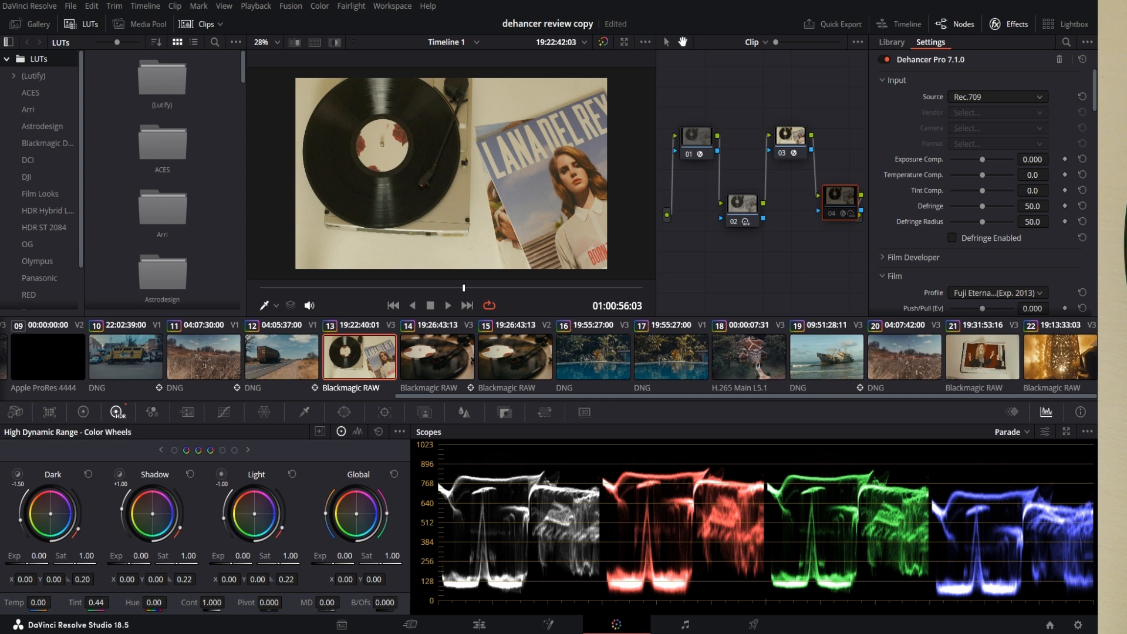
{"action": "key", "text": "ctrl+s"}
{"action": "key", "text": "ctrl+d"}
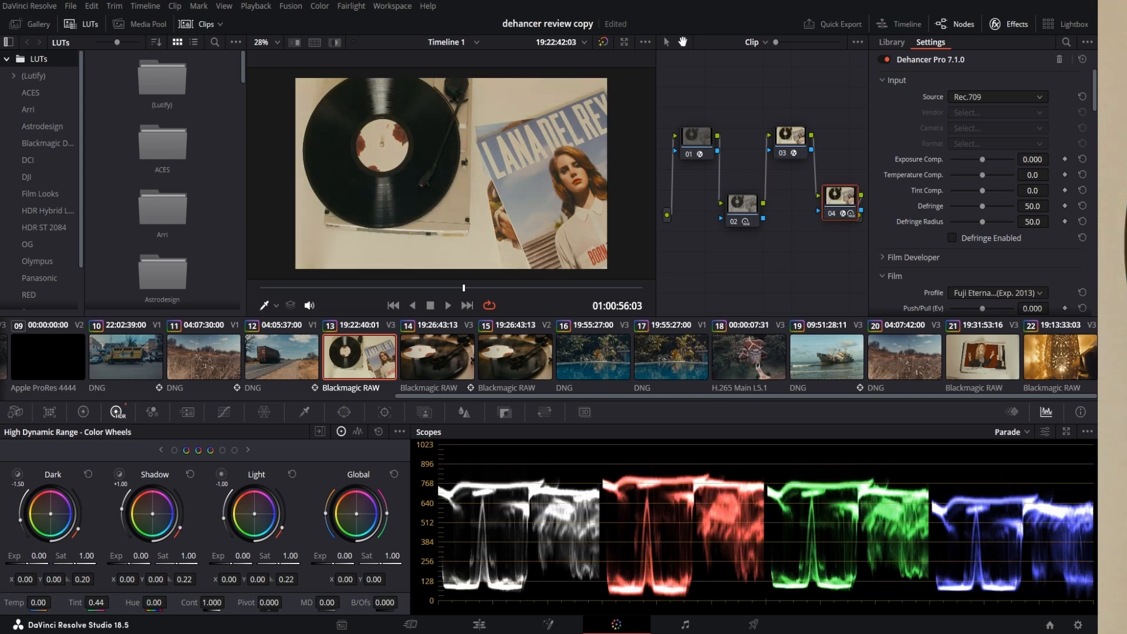
{"action": "scroll", "coordinate": [451, 173], "scroll_direction": "up", "scroll_amount": 5}
{"action": "scroll", "coordinate": [451, 173], "scroll_direction": "up", "scroll_amount": 1}
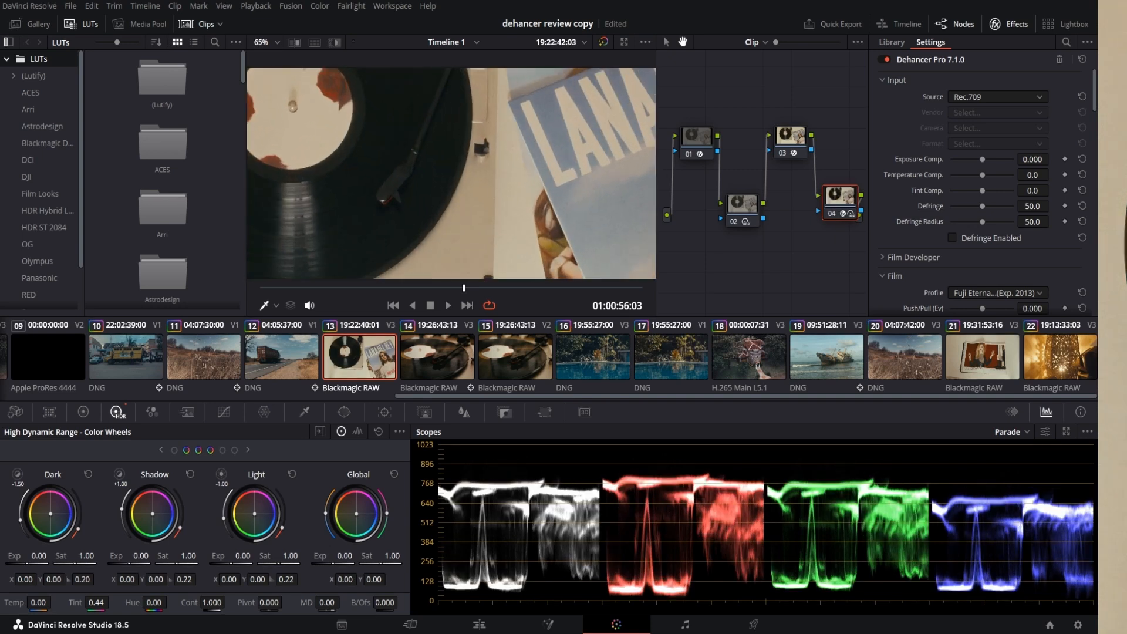
{"action": "scroll", "coordinate": [450, 173], "scroll_direction": "up", "scroll_amount": 1}
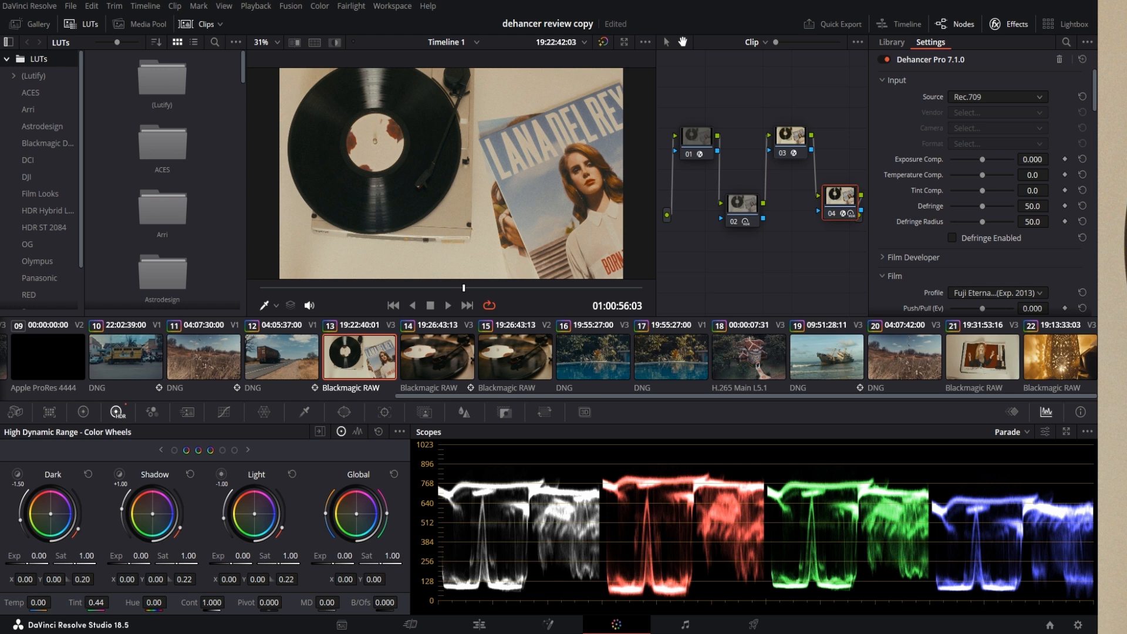
- Review node 03's Color Space Transform settings and node 04's Dehancer Input and Film Developer settings
{"action": "left_click", "coordinate": [790, 140]}
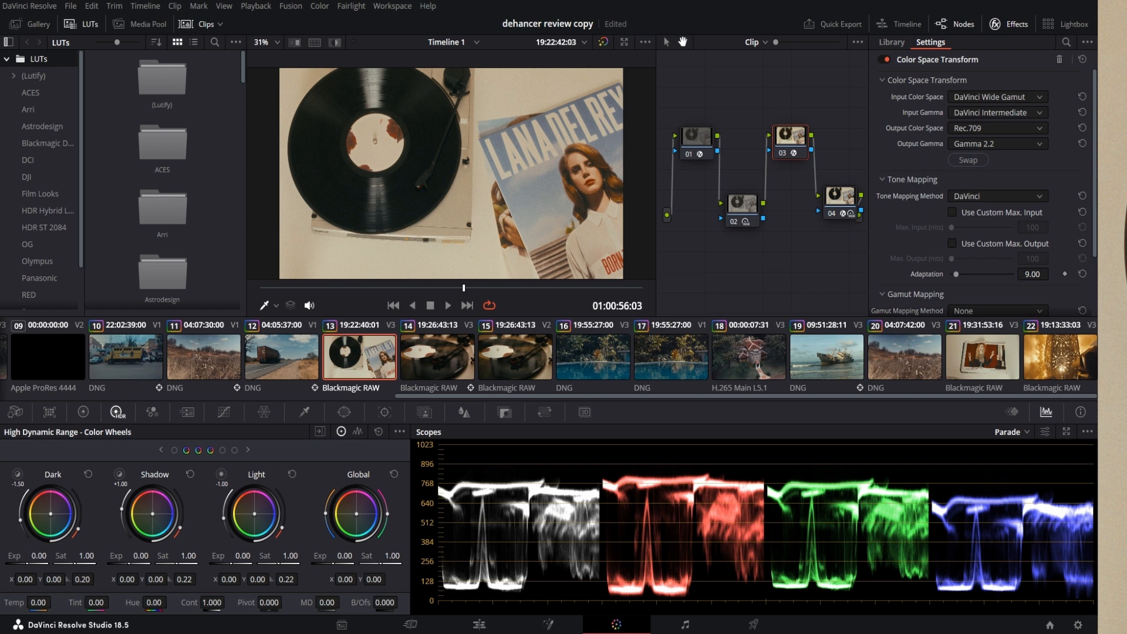
{"action": "left_click", "coordinate": [839, 200]}
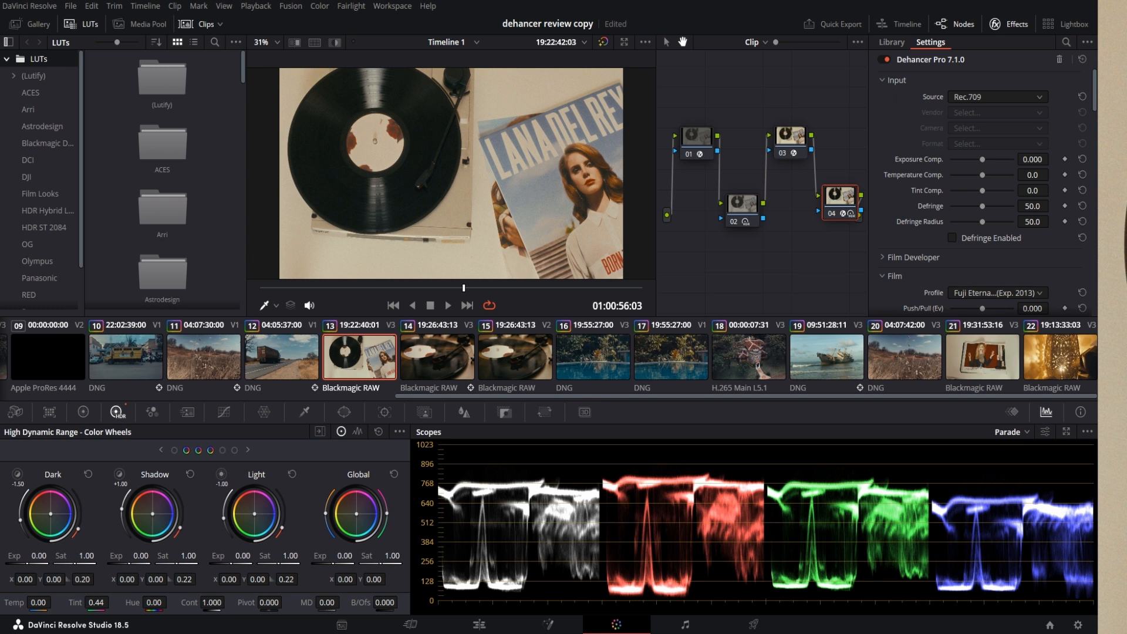
{"action": "scroll", "coordinate": [982, 192], "scroll_direction": "down", "scroll_amount": 3}
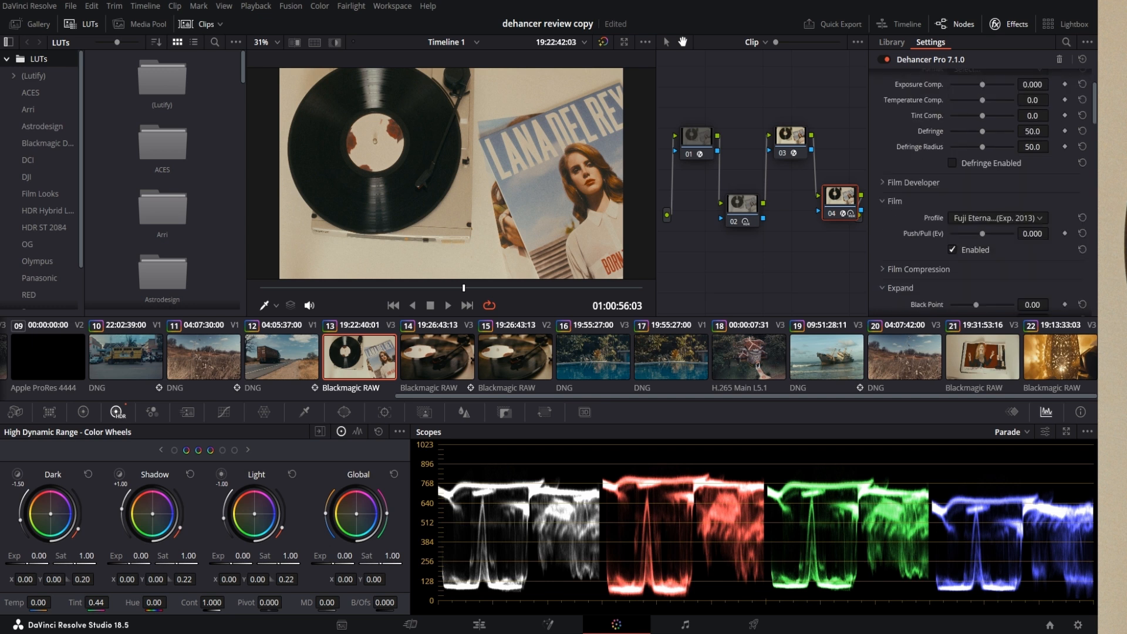
{"action": "left_click", "coordinate": [913, 182]}
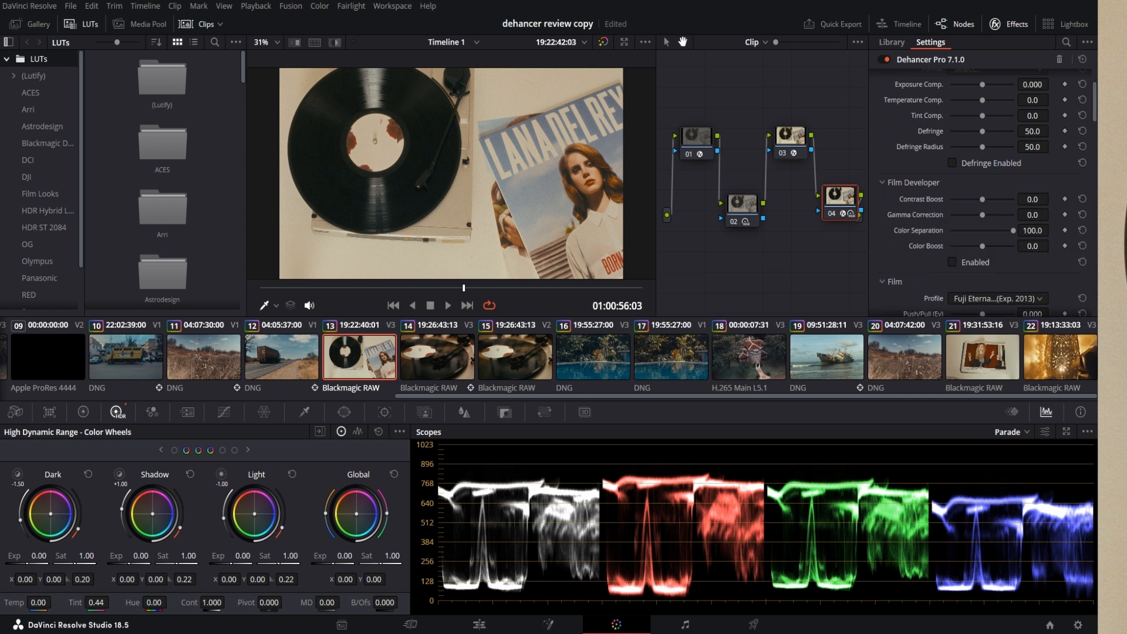
{"action": "scroll", "coordinate": [986, 193], "scroll_direction": "down", "scroll_amount": 2}
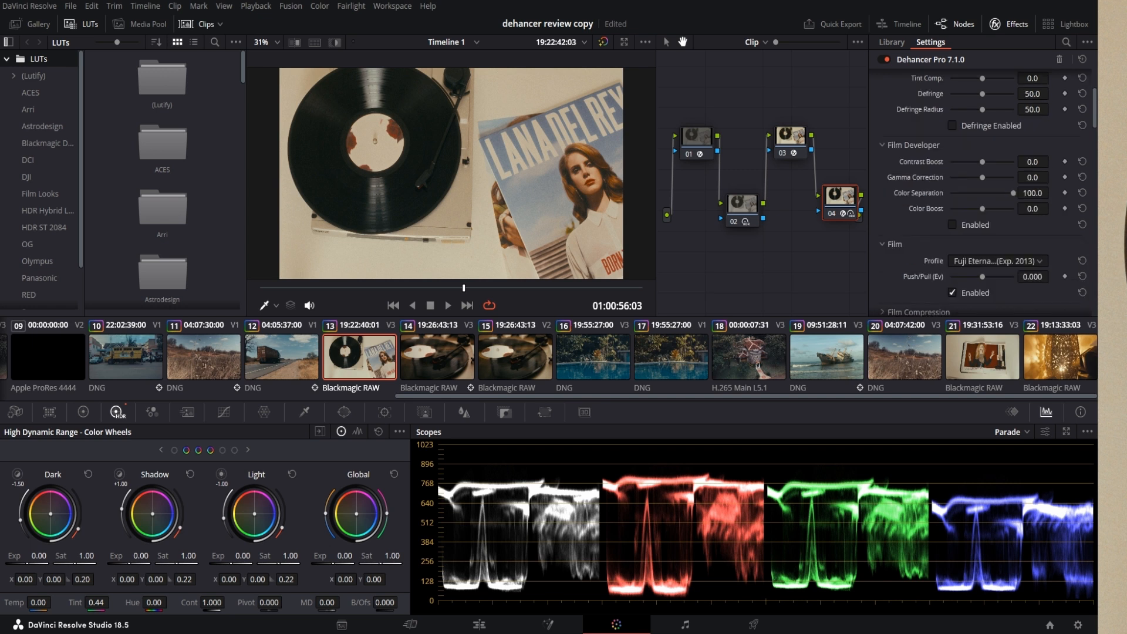
{"action": "scroll", "coordinate": [985, 194], "scroll_direction": "down", "scroll_amount": 2}
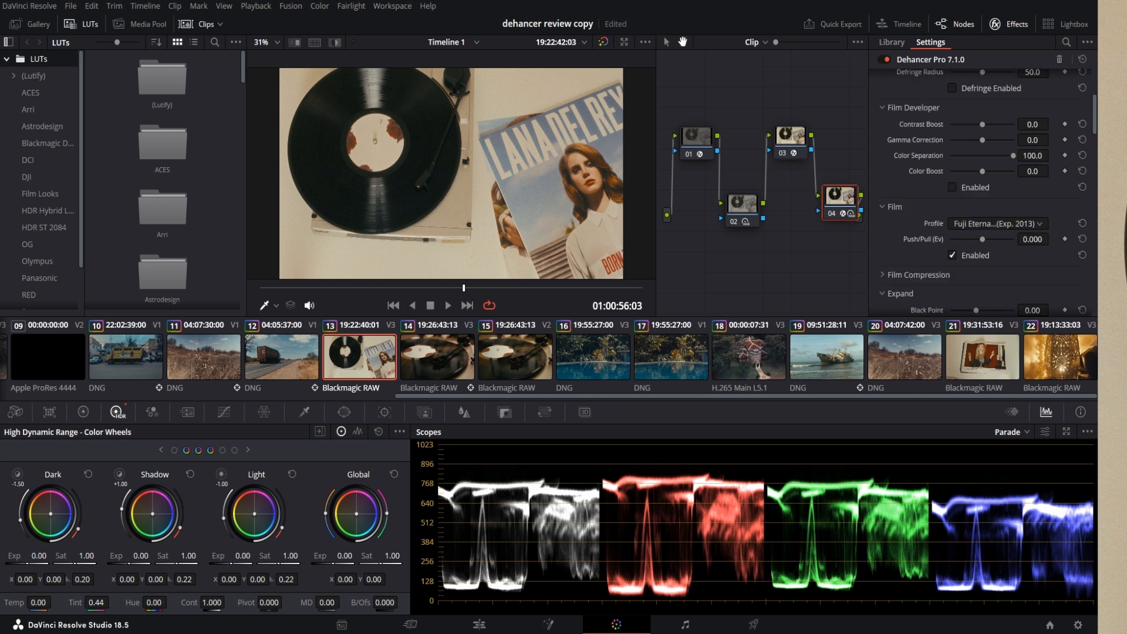
{"action": "scroll", "coordinate": [986, 194], "scroll_direction": "down", "scroll_amount": 4}
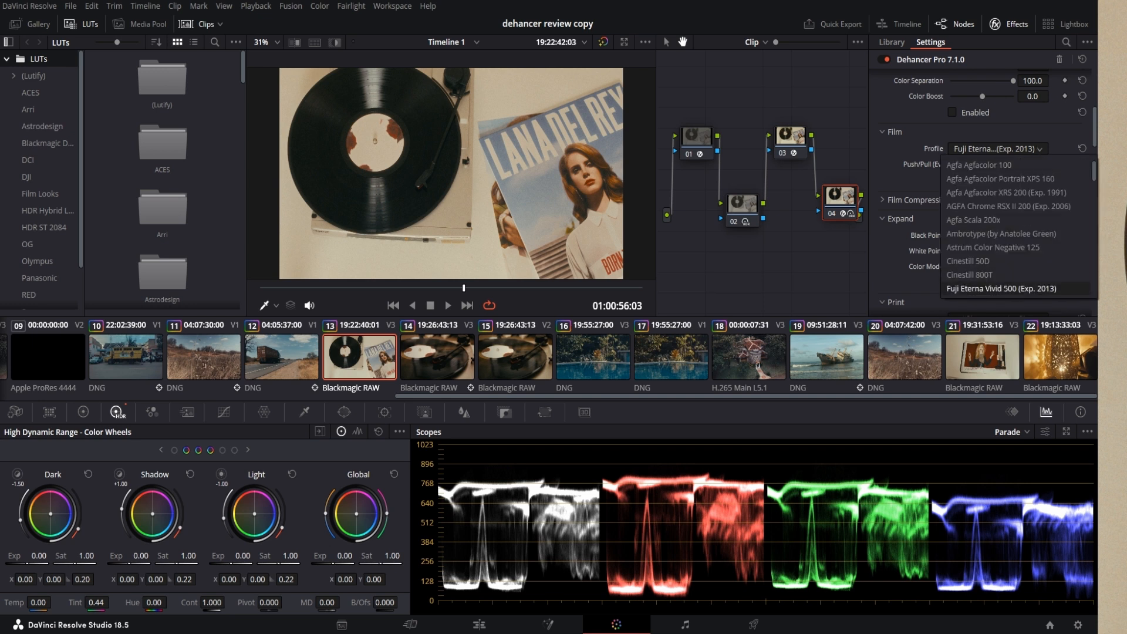
- Browse the film stock profiles available in Dehancer's Film section
{"action": "left_click", "coordinate": [889, 131]}
{"action": "left_click", "coordinate": [889, 131]}
{"action": "left_click", "coordinate": [997, 148]}
{"action": "scroll", "coordinate": [1009, 233], "scroll_direction": "down", "scroll_amount": 5}
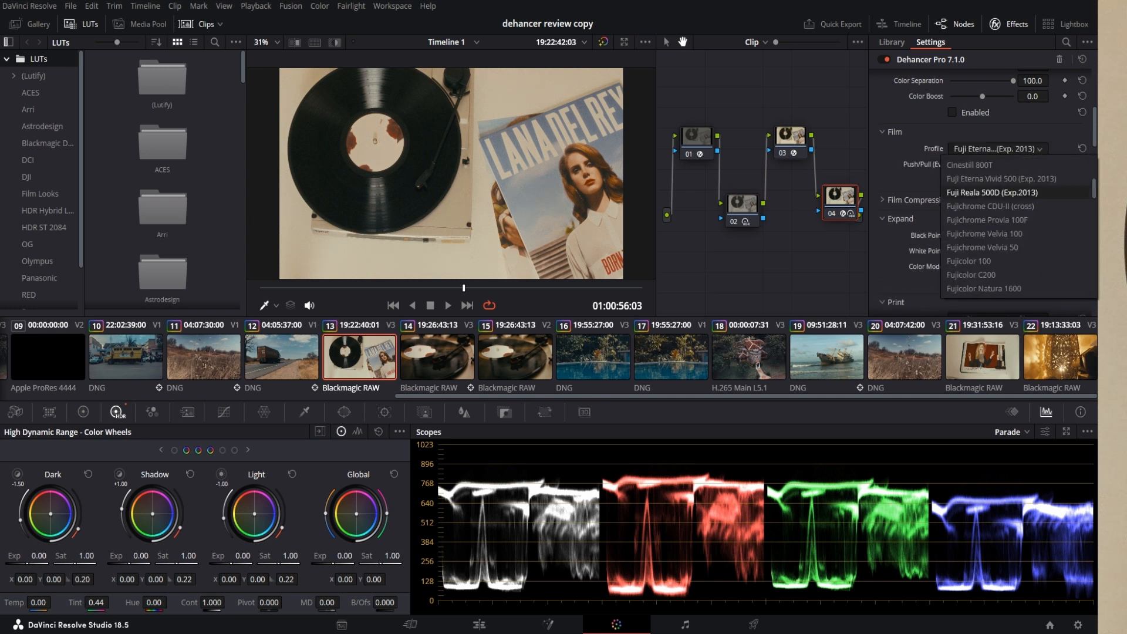
{"action": "scroll", "coordinate": [1016, 227], "scroll_direction": "down", "scroll_amount": 5}
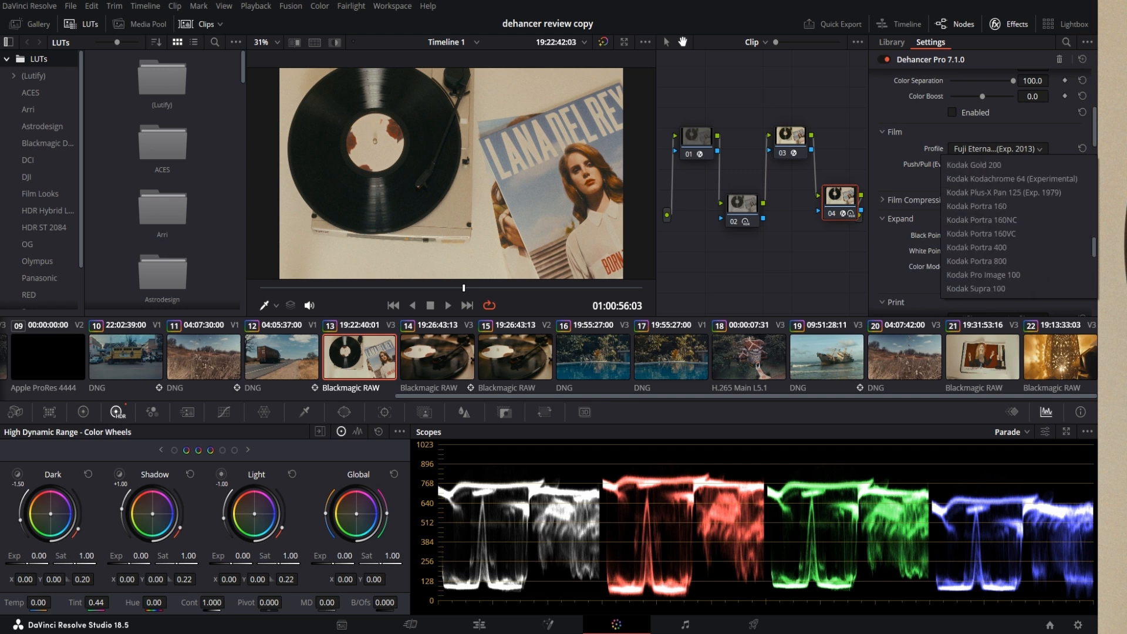
{"action": "scroll", "coordinate": [1015, 226], "scroll_direction": "down", "scroll_amount": 3}
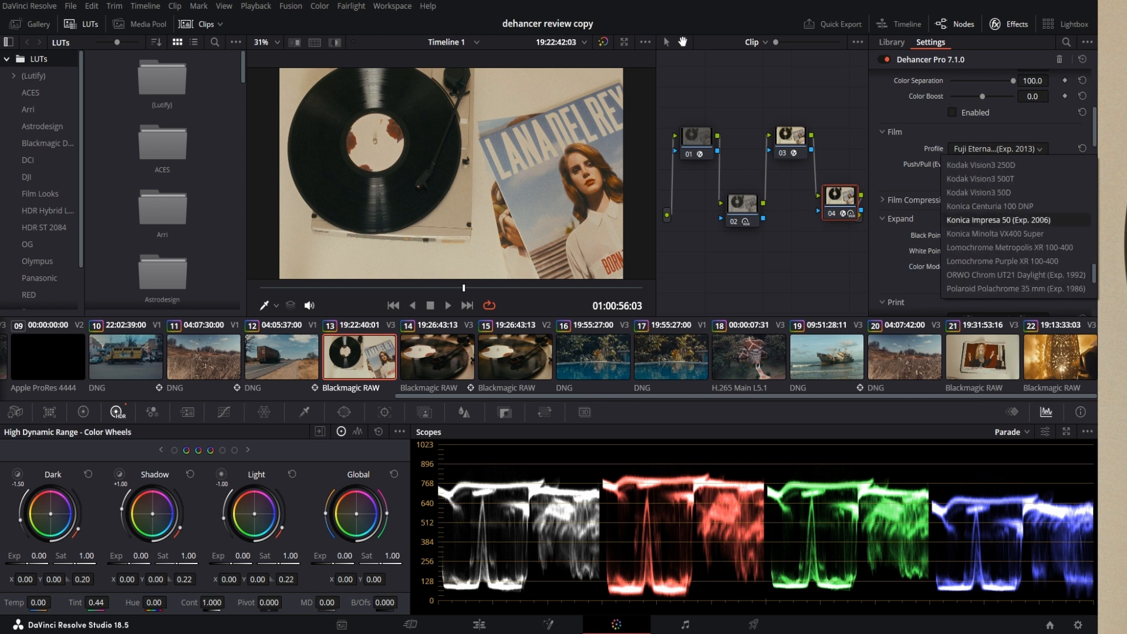
{"action": "scroll", "coordinate": [1015, 223], "scroll_direction": "up", "scroll_amount": 8}
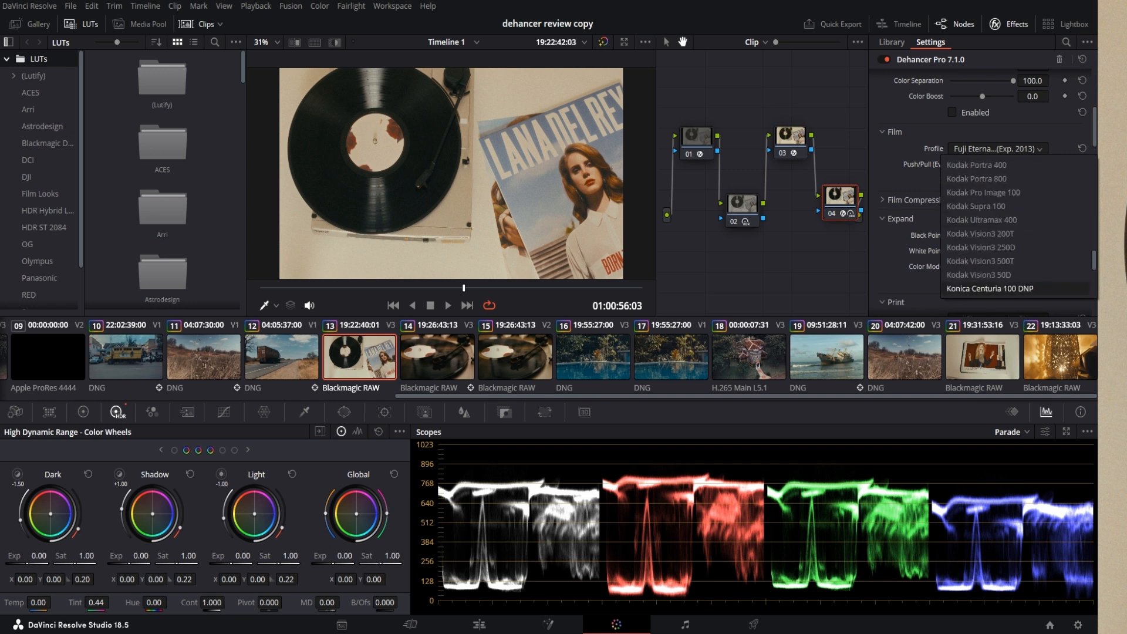
{"action": "scroll", "coordinate": [1016, 223], "scroll_direction": "up", "scroll_amount": 3}
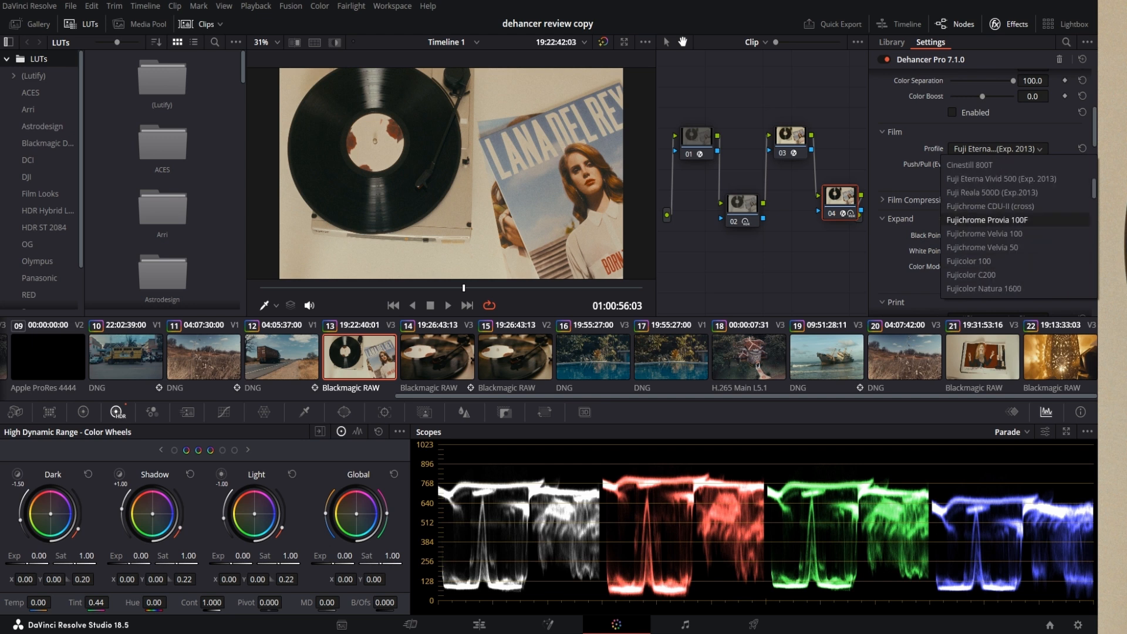
{"action": "scroll", "coordinate": [1015, 223], "scroll_direction": "down", "scroll_amount": 5}
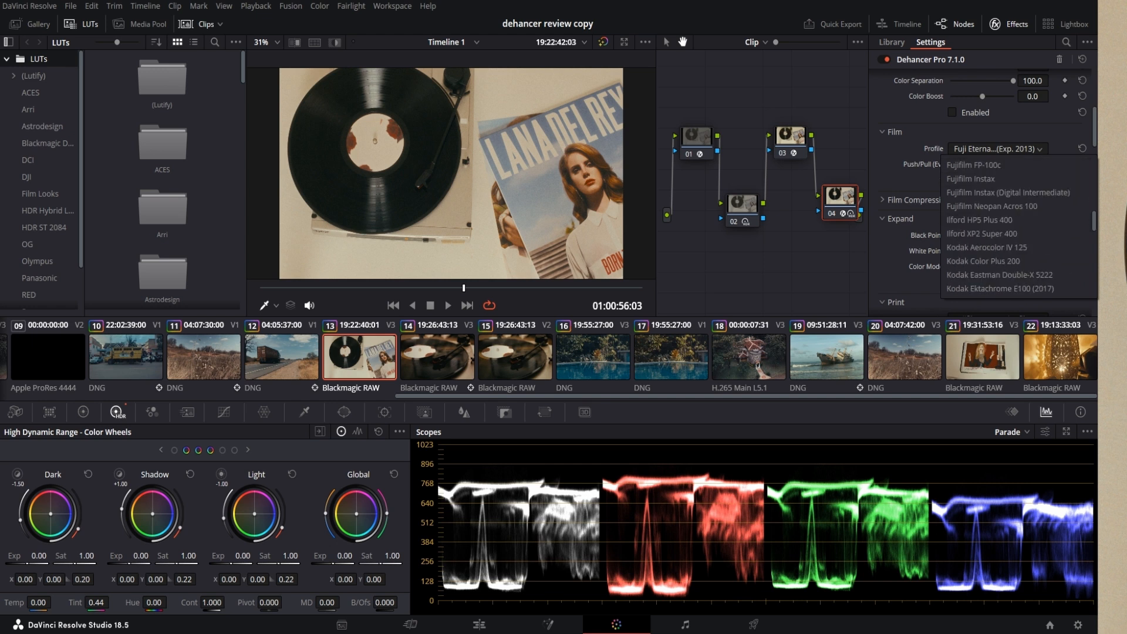
{"action": "scroll", "coordinate": [1015, 275], "scroll_direction": "up", "scroll_amount": 3}
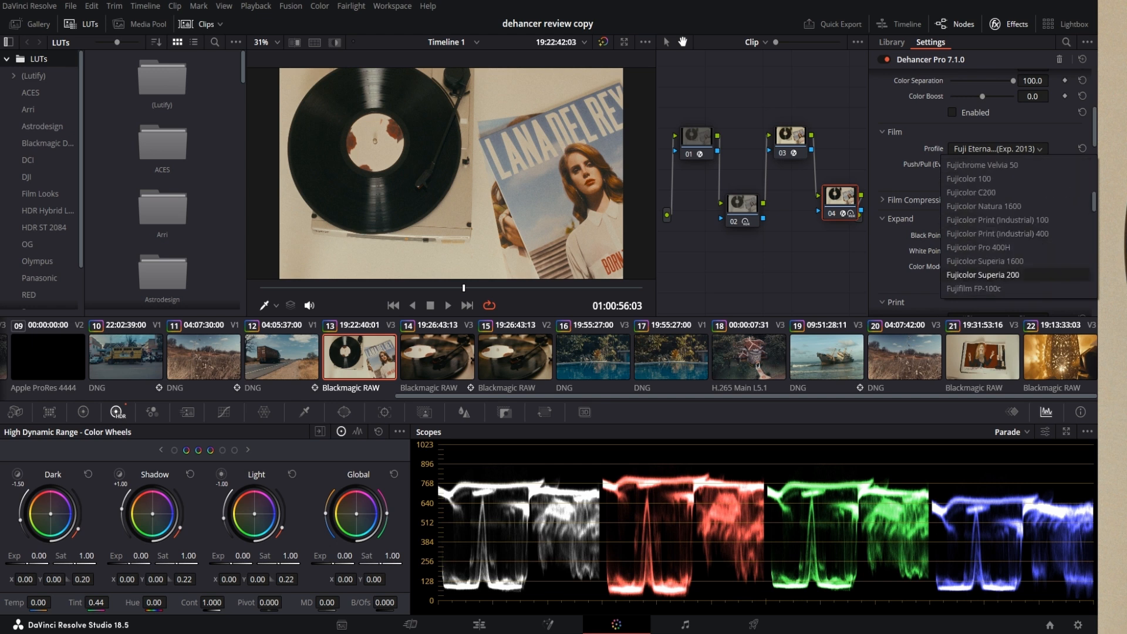
{"action": "left_click", "coordinate": [982, 165]}
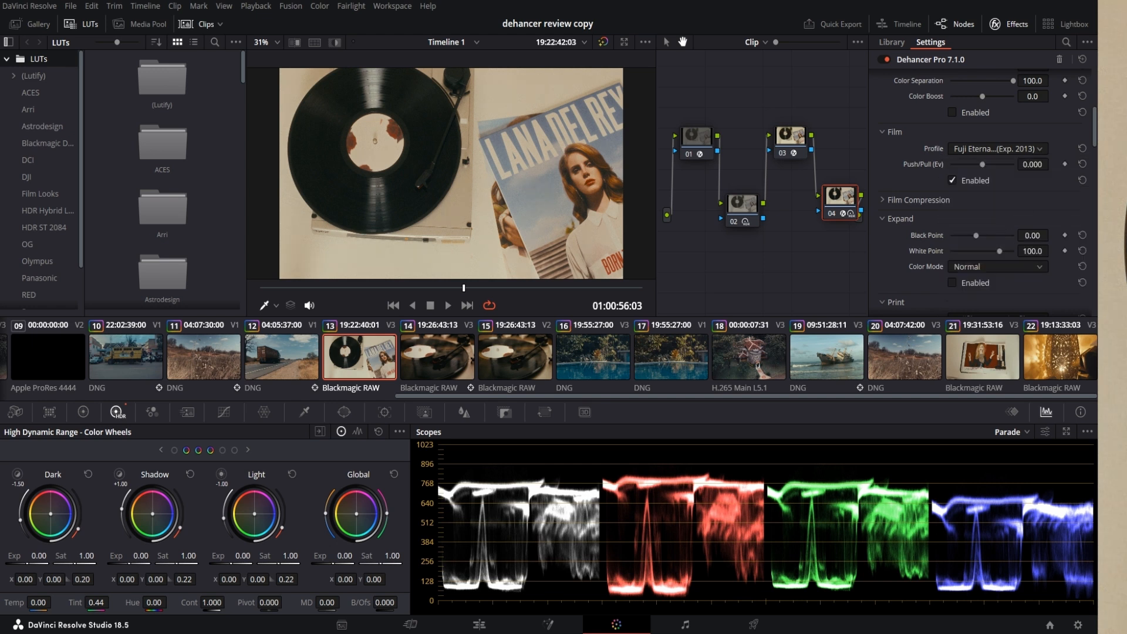
- Preview film profiles such as Fujichrome Provia 100F, Fujichrome Velvia 50 and Fujicolor Print (Industrial) 400, and return to Fuji Eterna Vivid 500 (Exp. 2013)
{"action": "left_click", "coordinate": [996, 149]}
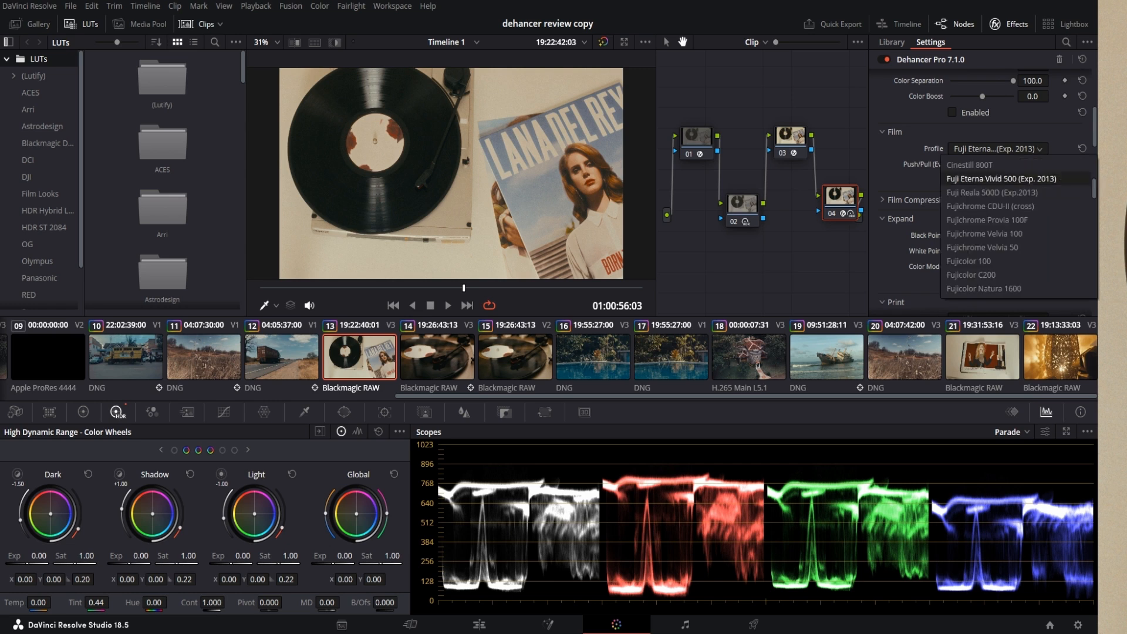
{"action": "left_click", "coordinate": [996, 179]}
{"action": "key", "text": "Escape"}
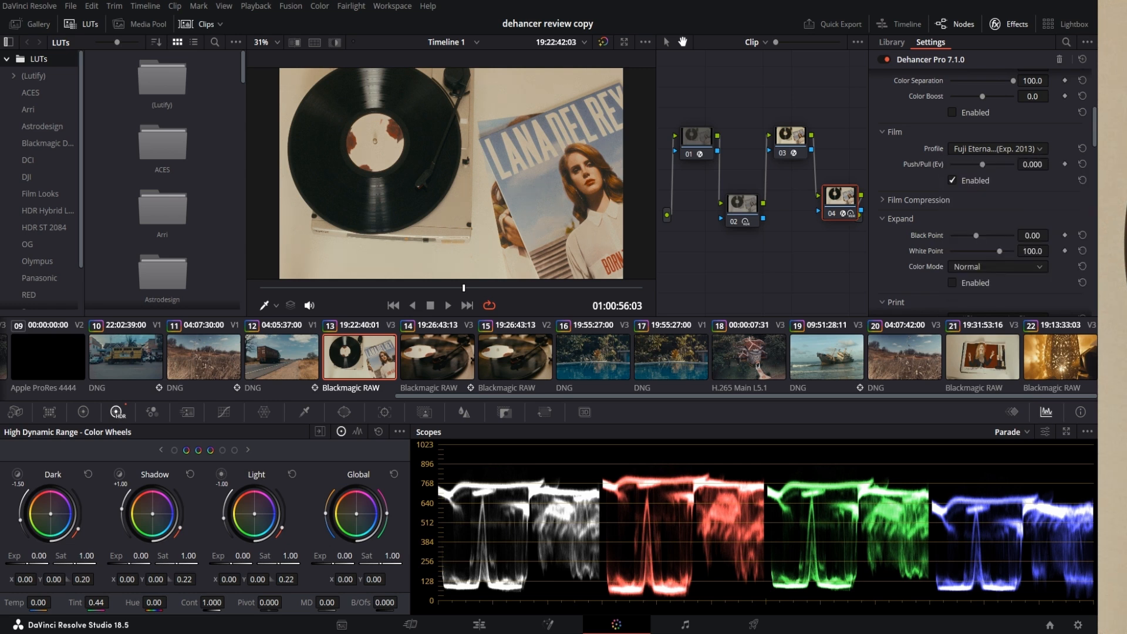
{"action": "key", "text": "Down"}
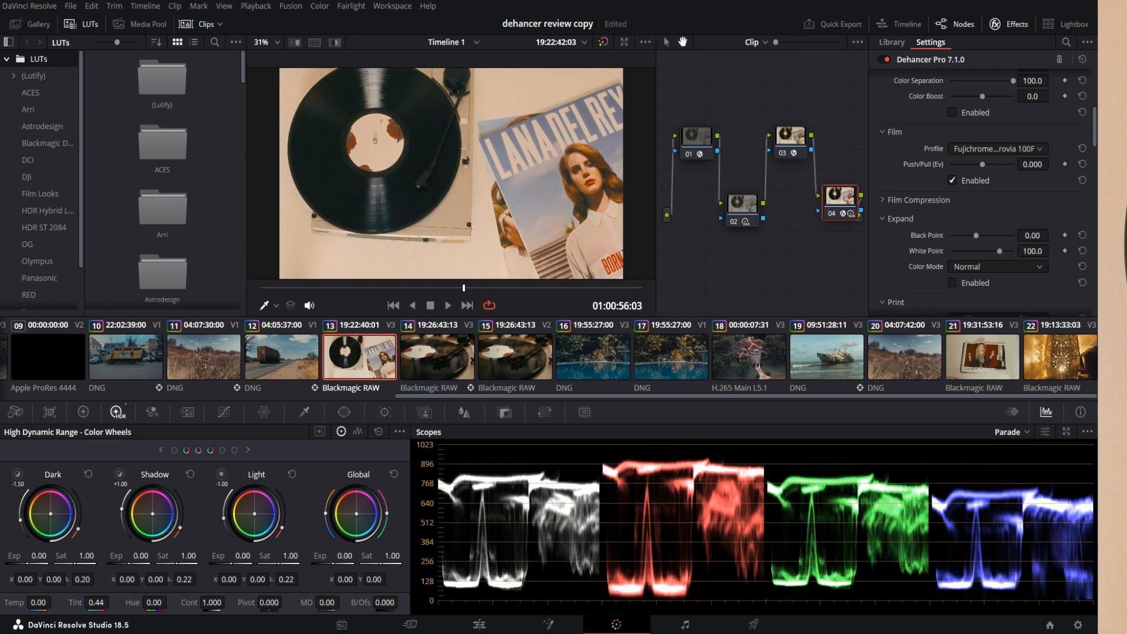
{"action": "key", "text": "Down"}
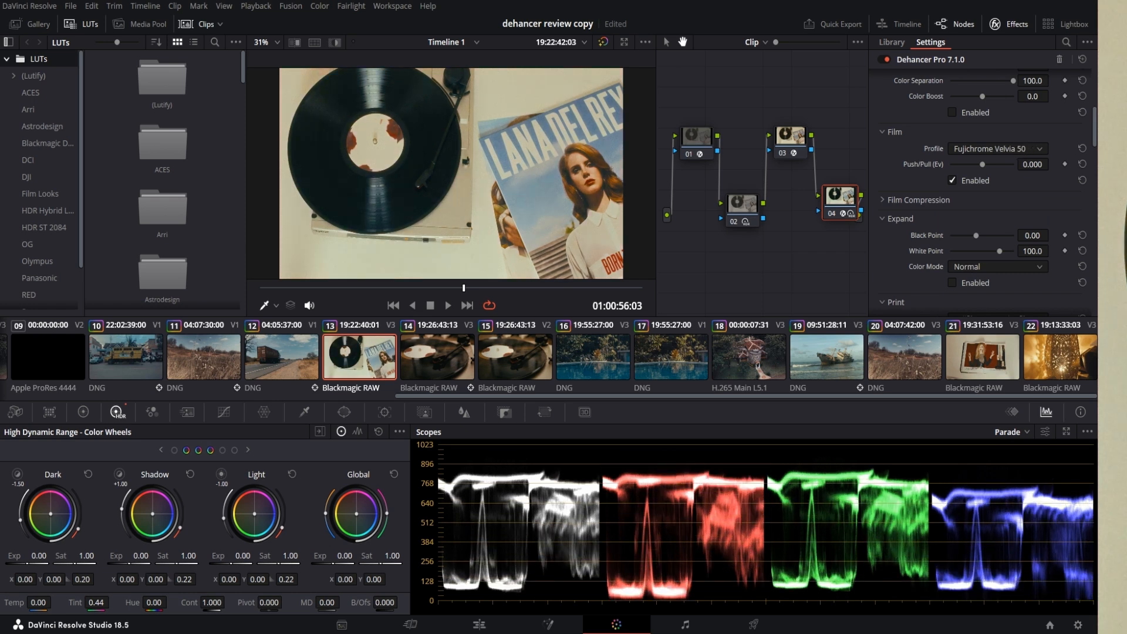
{"action": "key", "text": "Down"}
{"action": "key", "text": "Down"}
{"action": "key", "text": "Down"}
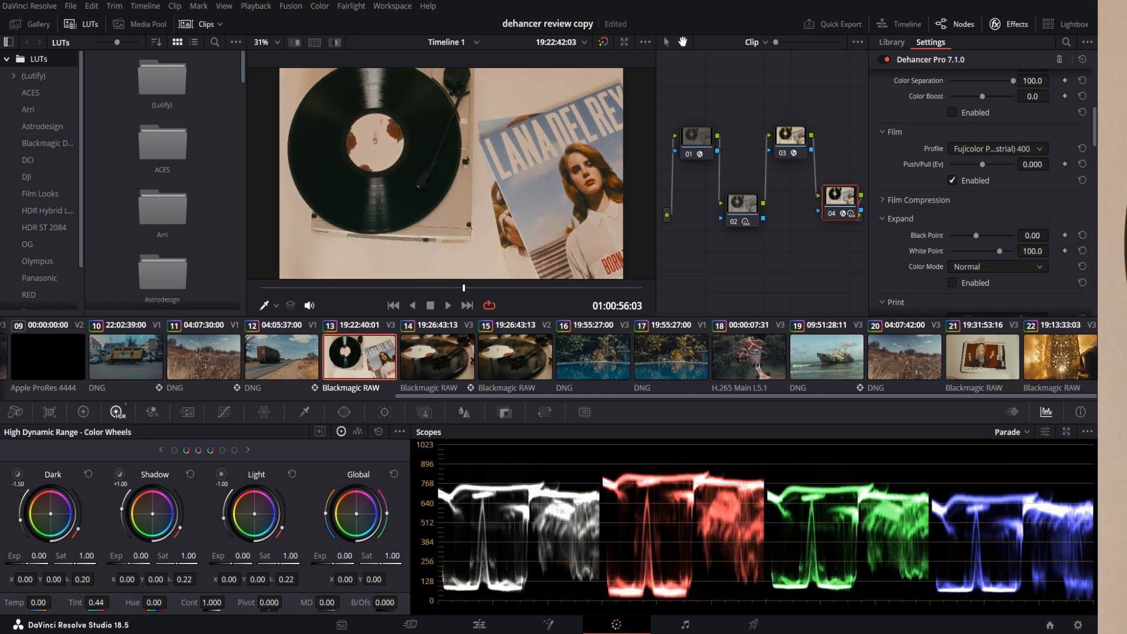
{"action": "key", "text": "Down"}
{"action": "key", "text": "Down"}
{"action": "key", "text": "Down"}
{"action": "key", "text": "space"}
{"action": "key", "text": "Down"}
{"action": "key", "text": "Down"}
{"action": "key", "text": "Down"}
{"action": "key", "text": "Down"}
{"action": "key", "text": "Down"}
{"action": "key", "text": "Down"}
{"action": "key", "text": "Up"}
{"action": "key", "text": "Up"}
{"action": "key", "text": "Up"}
{"action": "key", "text": "Up"}
{"action": "key", "text": "Up"}
{"action": "key", "text": "Up"}
{"action": "key", "text": "Up"}
{"action": "key", "text": "Up"}
{"action": "key", "text": "Up"}
{"action": "key", "text": "Up"}
{"action": "key", "text": "Up"}
{"action": "key", "text": "Up"}
{"action": "key", "text": "Up"}
{"action": "key", "text": "Up"}
{"action": "key", "text": "Up"}
{"action": "key", "text": "Up"}
{"action": "key", "text": "Return"}
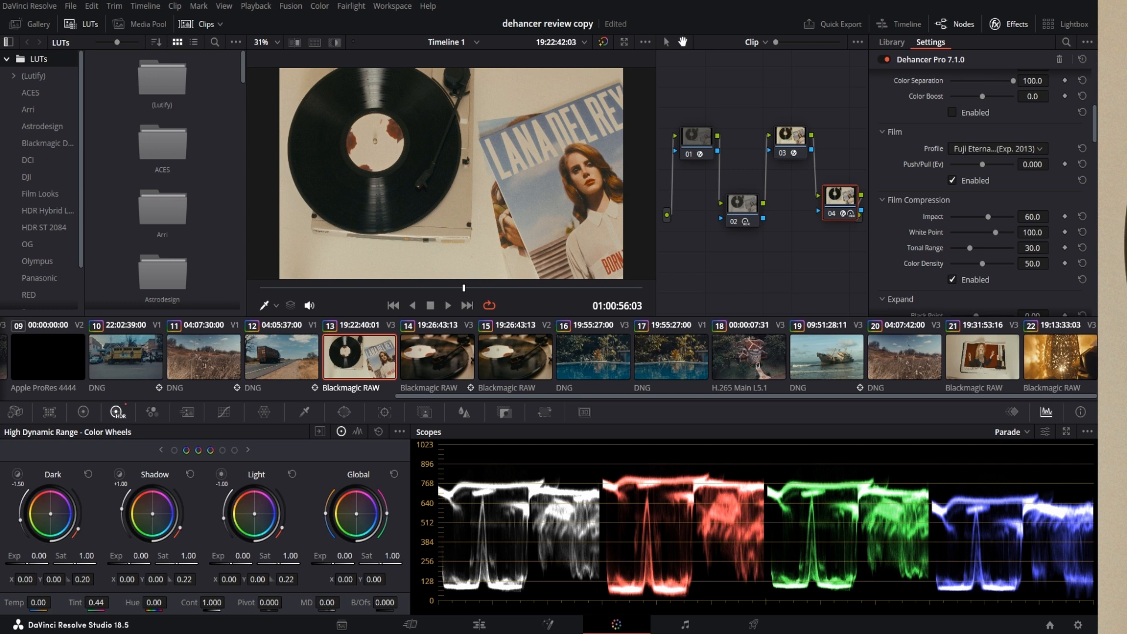
- Compare the image highlights up close with Film Compression off and on, leaving it enabled
{"action": "scroll", "coordinate": [451, 173], "scroll_direction": "up", "scroll_amount": 6}
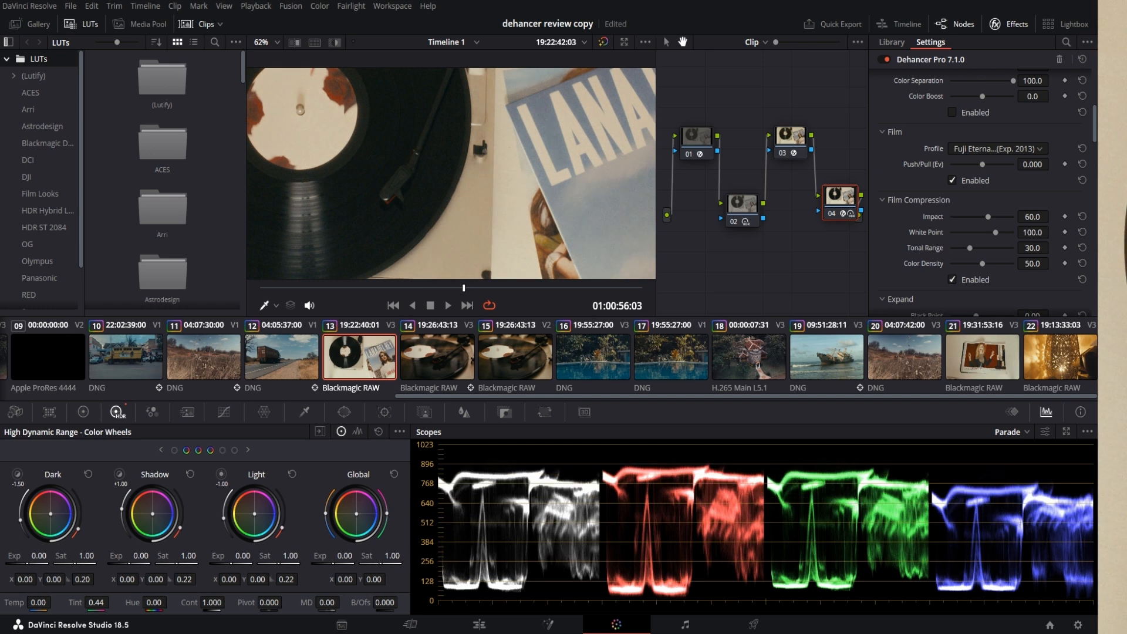
{"action": "left_click", "coordinate": [952, 279]}
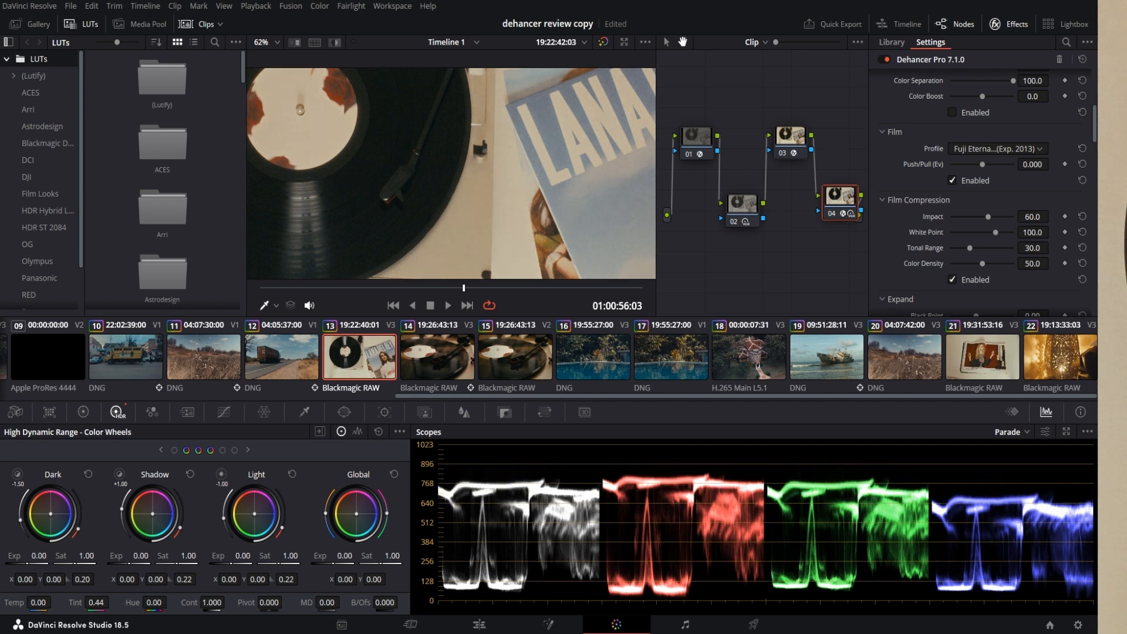
{"action": "left_click", "coordinate": [952, 279]}
{"action": "left_click", "coordinate": [952, 280]}
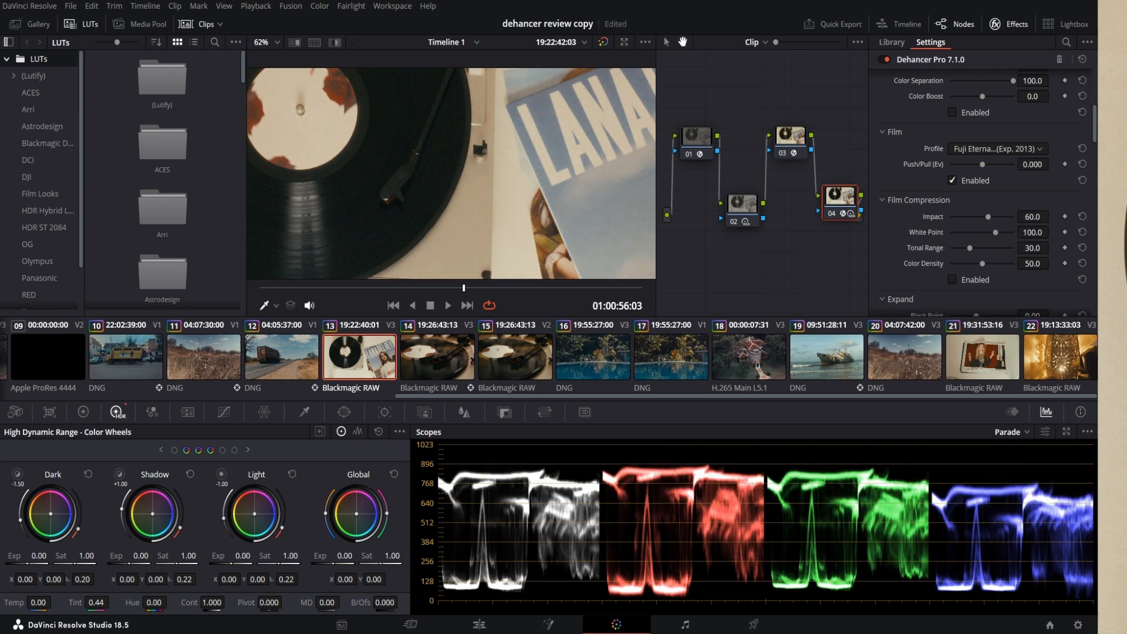
{"action": "left_click", "coordinate": [952, 280]}
{"action": "scroll", "coordinate": [451, 173], "scroll_direction": "down", "scroll_amount": 4}
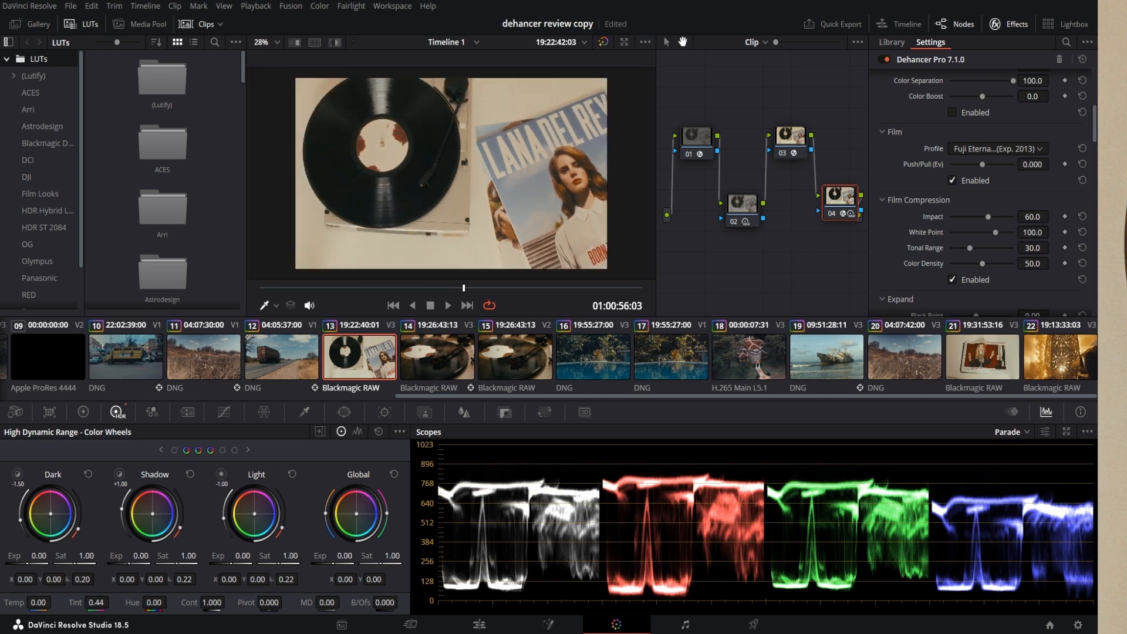
{"action": "scroll", "coordinate": [450, 173], "scroll_direction": "up", "scroll_amount": 1}
{"action": "scroll", "coordinate": [986, 193], "scroll_direction": "down", "scroll_amount": 4}
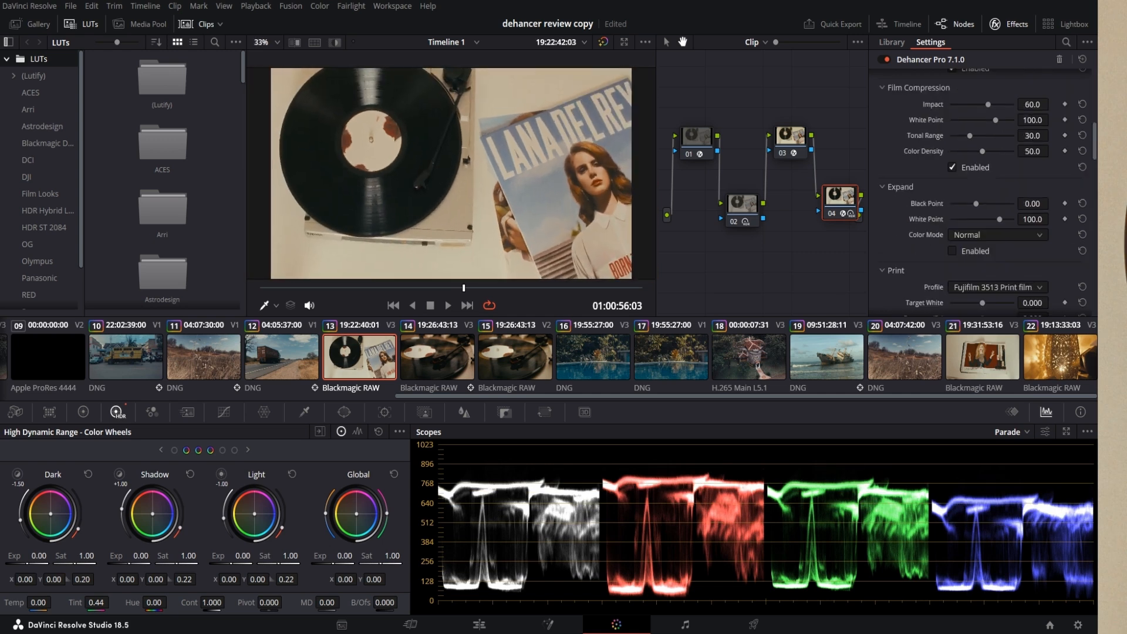
- Review Dehancer's Film Compression, Expand and Print settings, including the list of available print profiles
{"action": "scroll", "coordinate": [992, 193], "scroll_direction": "down", "scroll_amount": 1}
{"action": "scroll", "coordinate": [986, 193], "scroll_direction": "down", "scroll_amount": 2}
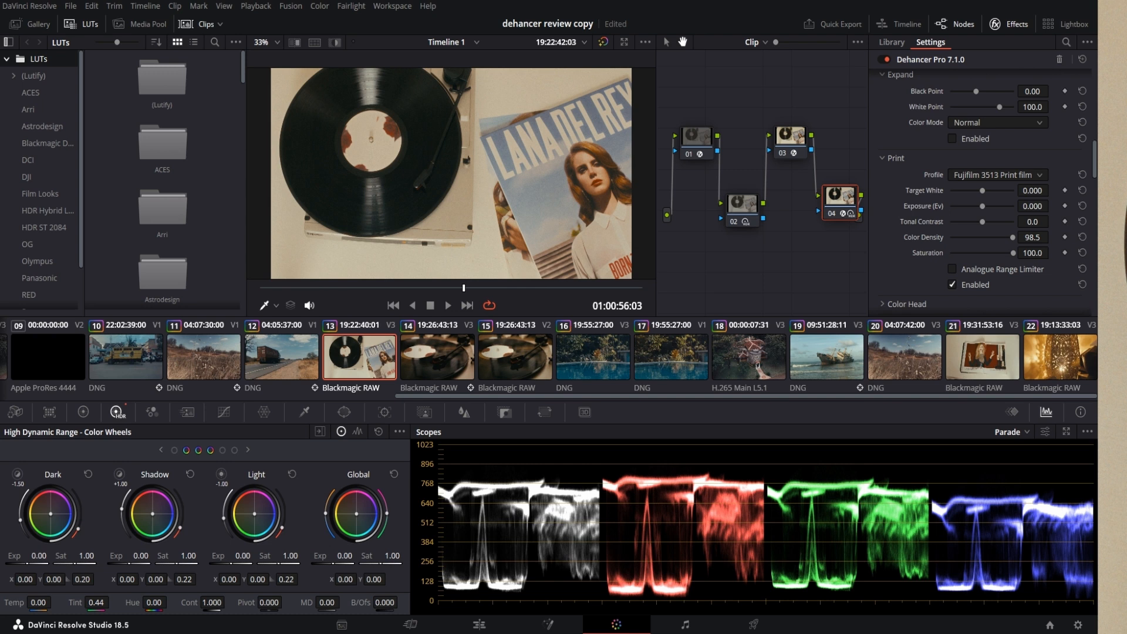
{"action": "scroll", "coordinate": [992, 194], "scroll_direction": "up", "scroll_amount": 6}
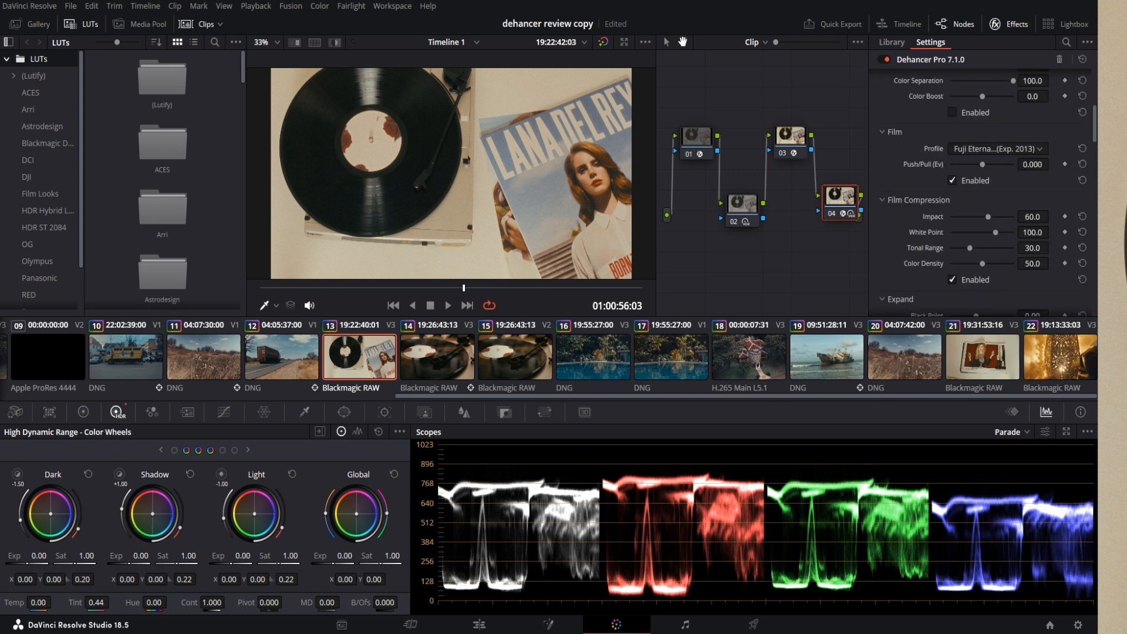
{"action": "scroll", "coordinate": [987, 194], "scroll_direction": "down", "scroll_amount": 5}
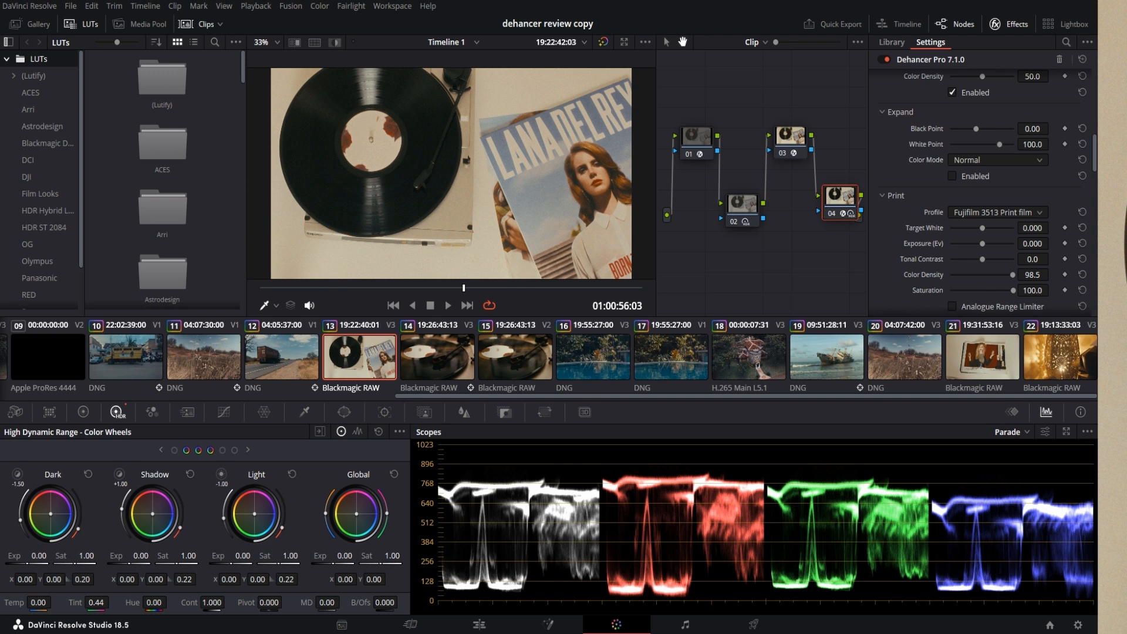
{"action": "left_click", "coordinate": [997, 212]}
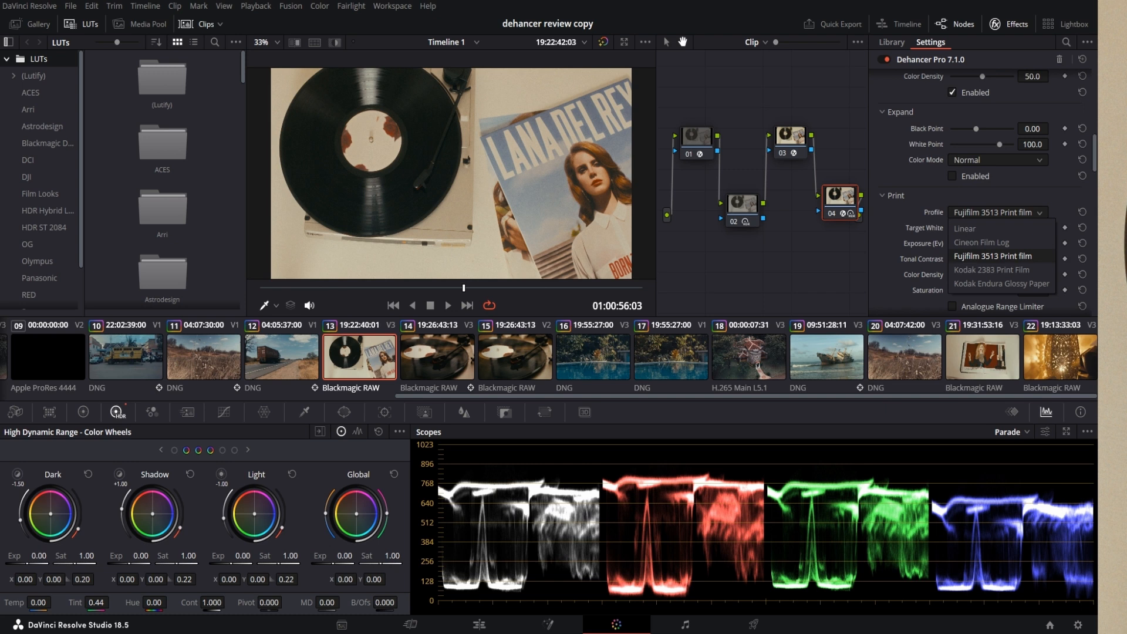
{"action": "key", "text": "Escape"}
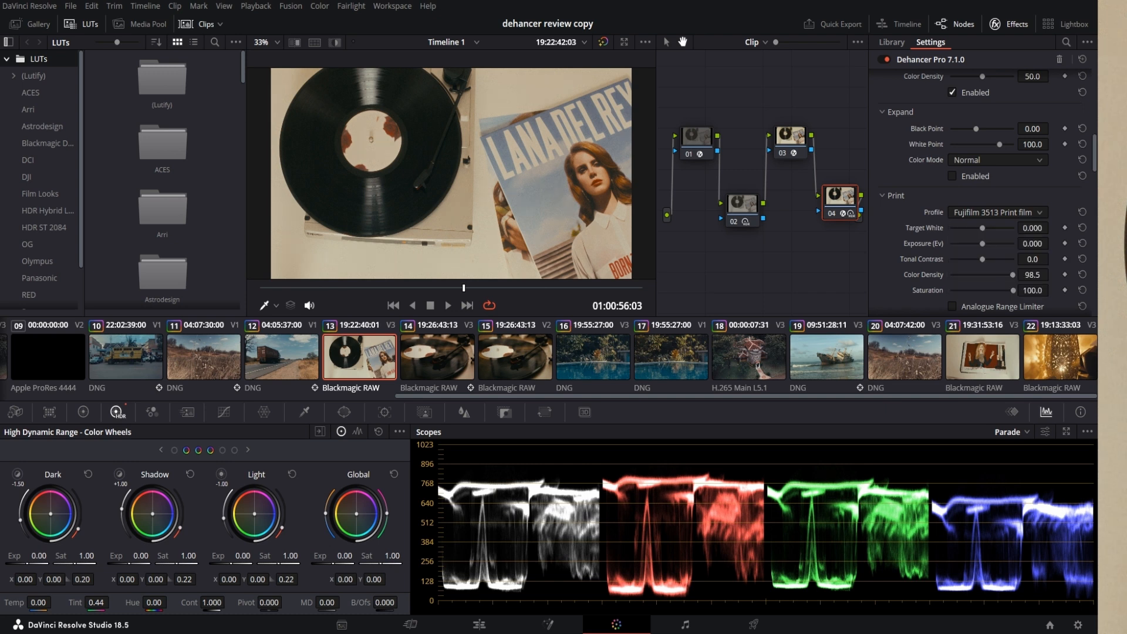
{"action": "scroll", "coordinate": [986, 191], "scroll_direction": "down", "scroll_amount": 1}
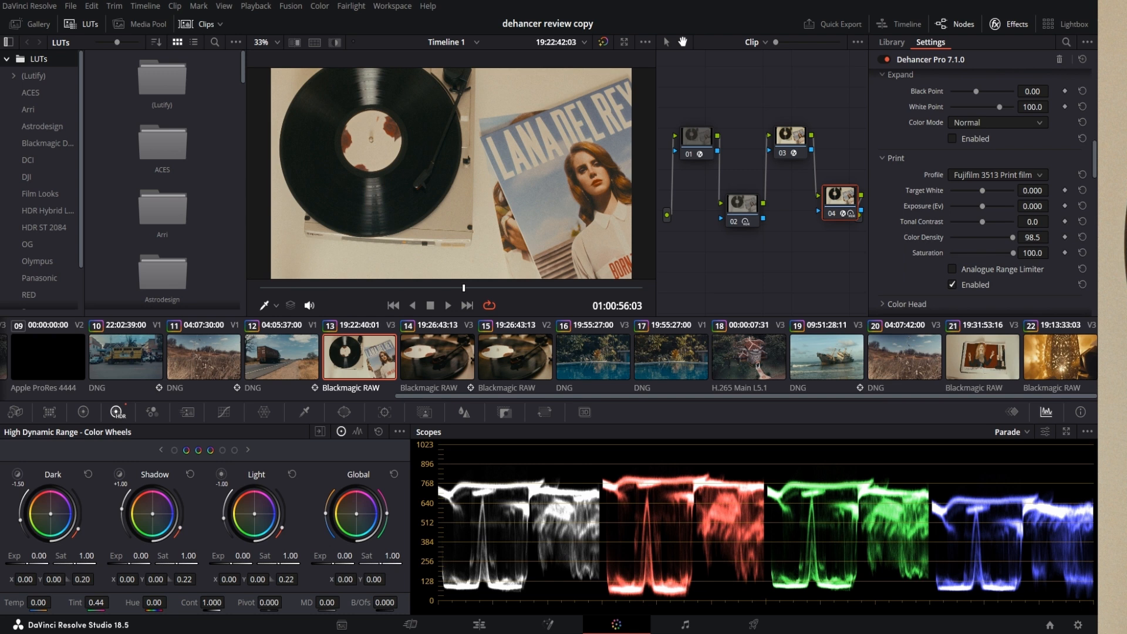
{"action": "scroll", "coordinate": [986, 191], "scroll_direction": "down", "scroll_amount": 1}
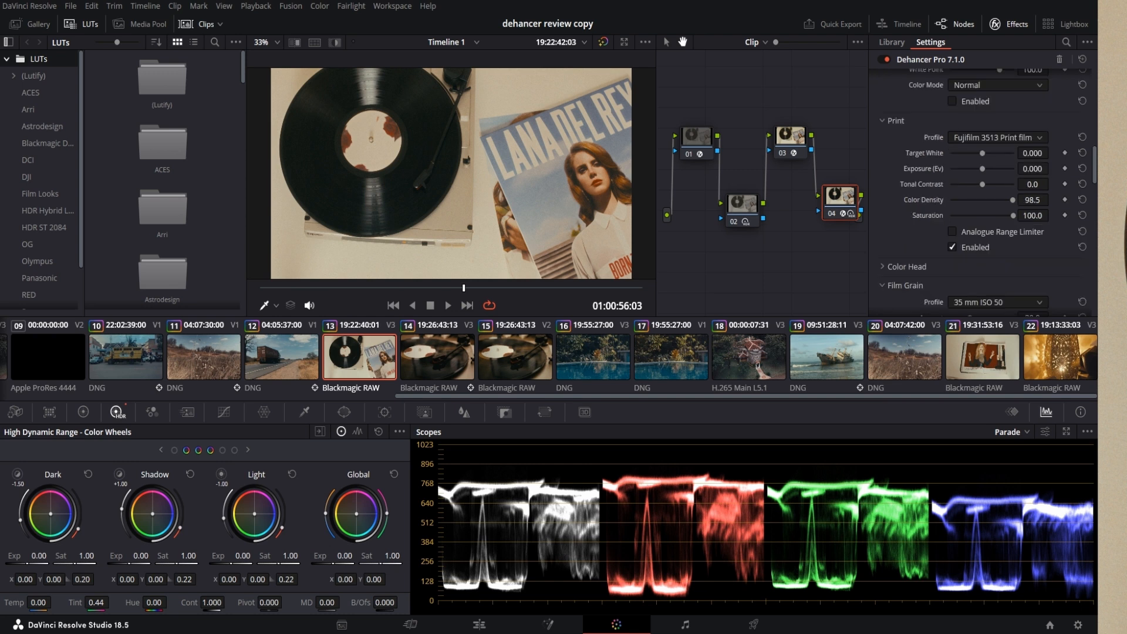
- Expand the Color Head section and review its color, tone, Preserve Exposure and Impact settings
{"action": "scroll", "coordinate": [986, 192], "scroll_direction": "down", "scroll_amount": 1}
{"action": "scroll", "coordinate": [986, 192], "scroll_direction": "down", "scroll_amount": 1}
{"action": "left_click", "coordinate": [905, 192]}
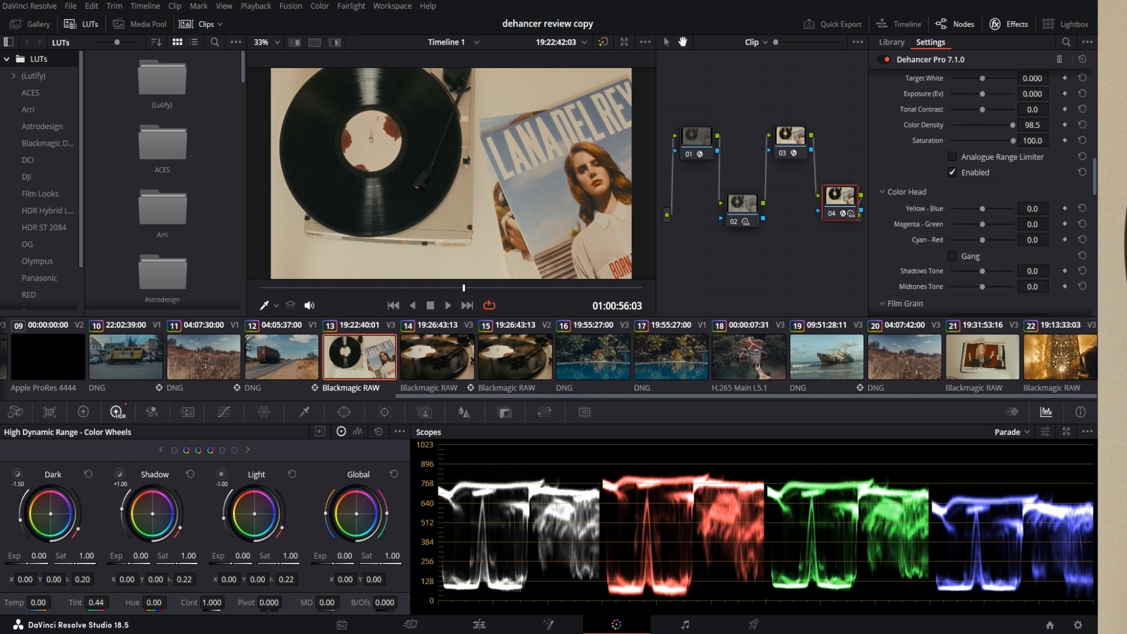
{"action": "scroll", "coordinate": [986, 192], "scroll_direction": "down", "scroll_amount": 2}
{"action": "scroll", "coordinate": [986, 193], "scroll_direction": "down", "scroll_amount": 1}
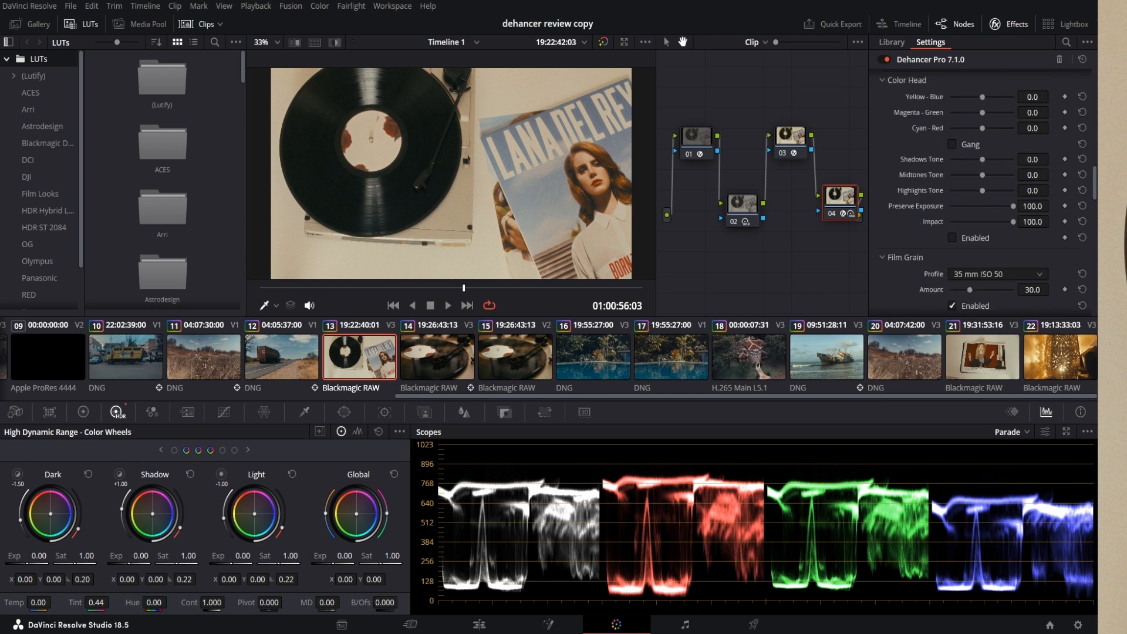
{"action": "scroll", "coordinate": [985, 193], "scroll_direction": "down", "scroll_amount": 2}
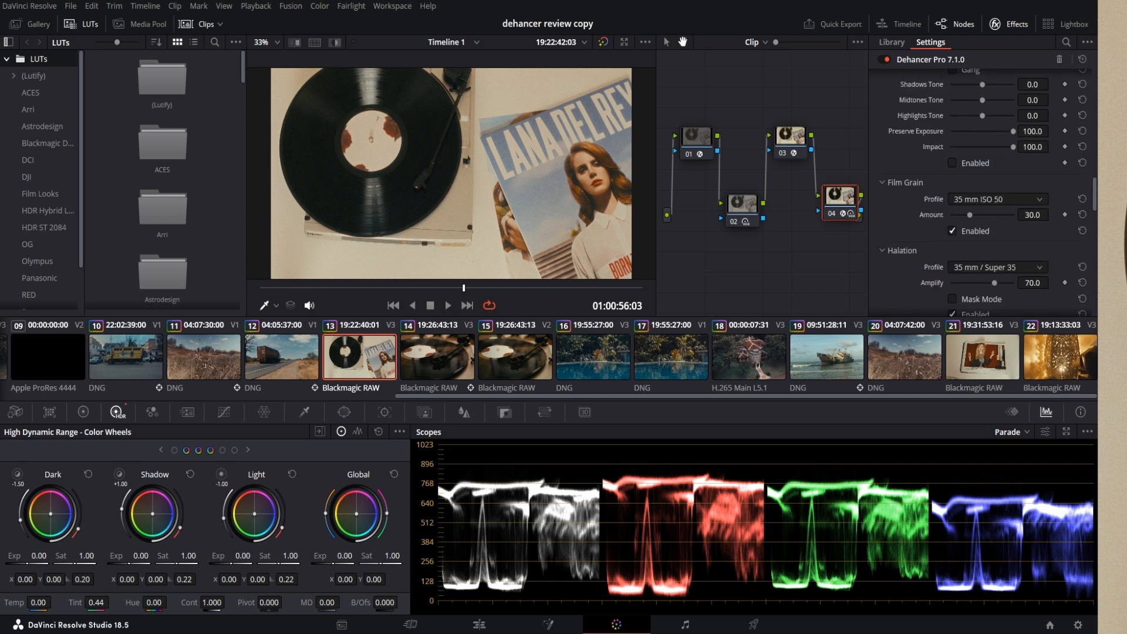
- Browse the Film Grain profiles and preview 16 mm ISO 500, 8 mm ISO 50 and 8 mm ISO 250 on a close-up of the image
{"action": "left_click", "coordinate": [992, 199]}
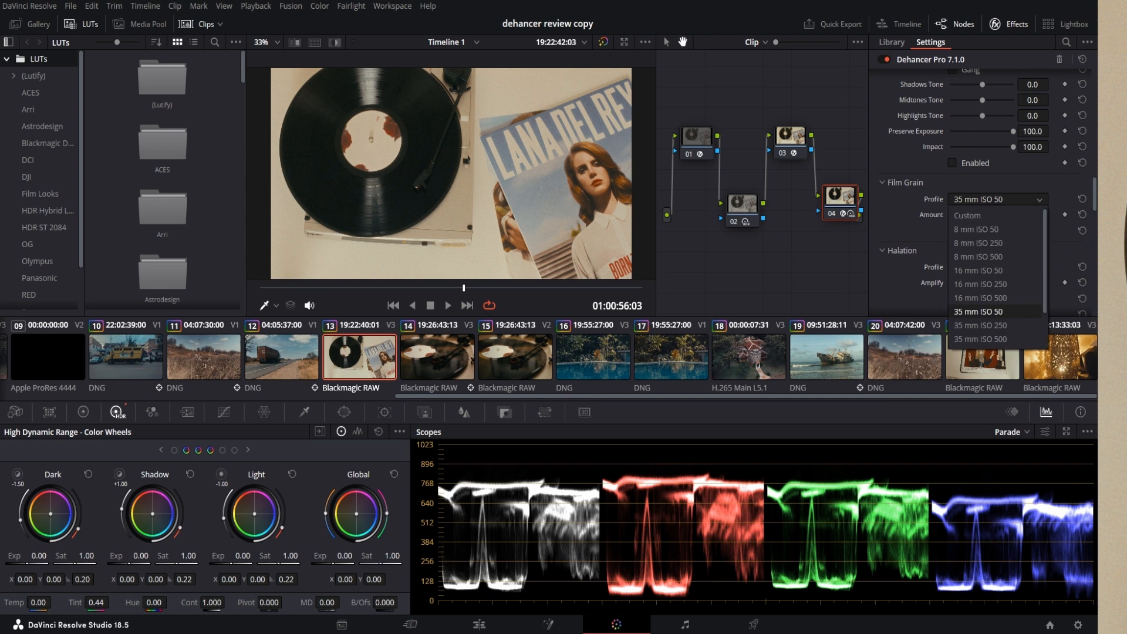
{"action": "key", "text": "Escape"}
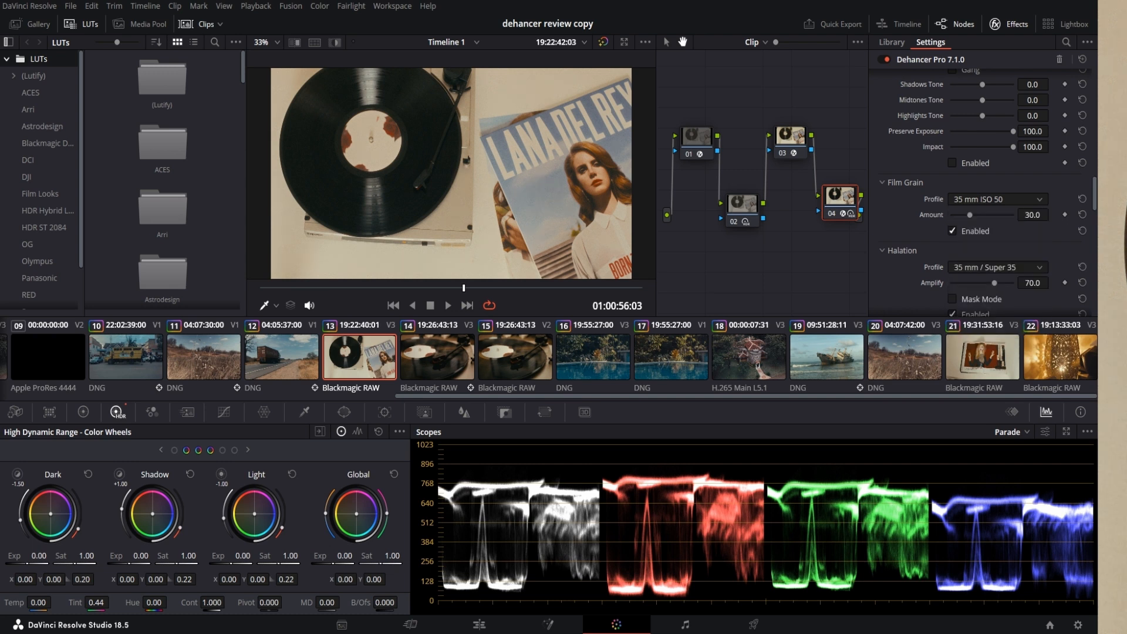
{"action": "left_click", "coordinate": [996, 198]}
{"action": "left_click", "coordinate": [986, 298]}
{"action": "scroll", "coordinate": [450, 174], "scroll_direction": "up", "scroll_amount": 3}
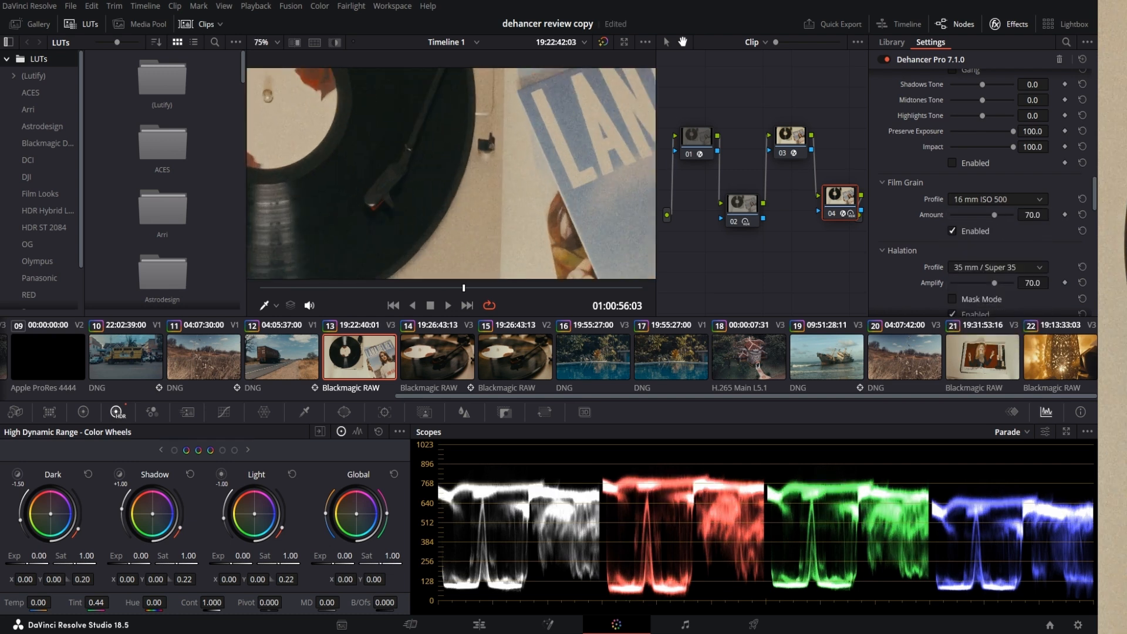
{"action": "left_click", "coordinate": [996, 199]}
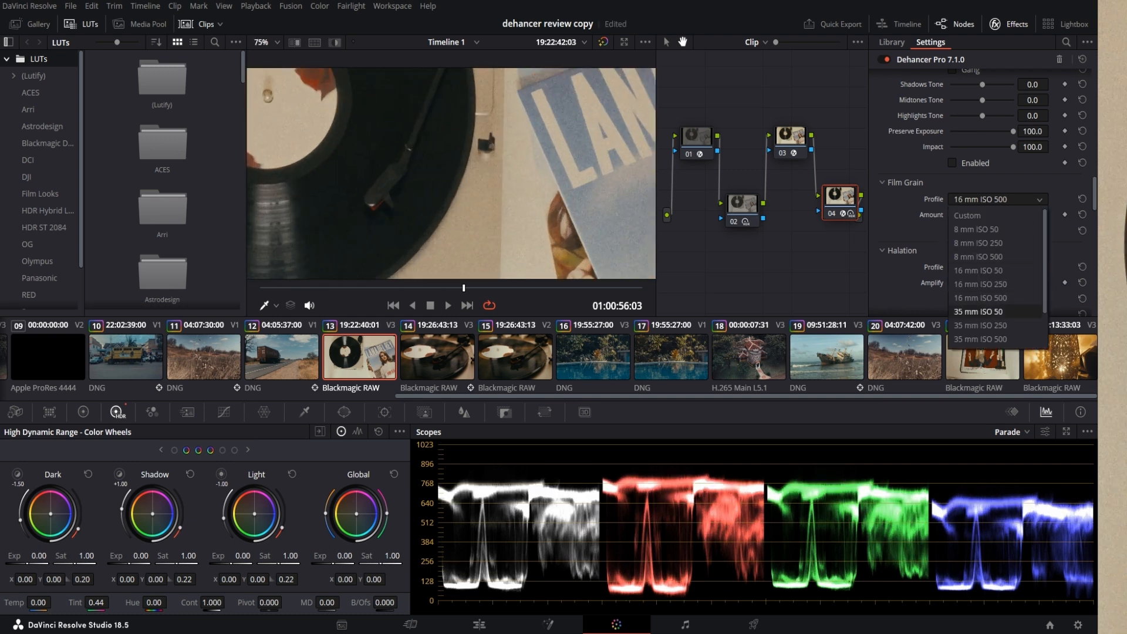
{"action": "left_click", "coordinate": [974, 229]}
{"action": "left_click", "coordinate": [997, 198]}
{"action": "left_click", "coordinate": [979, 242]}
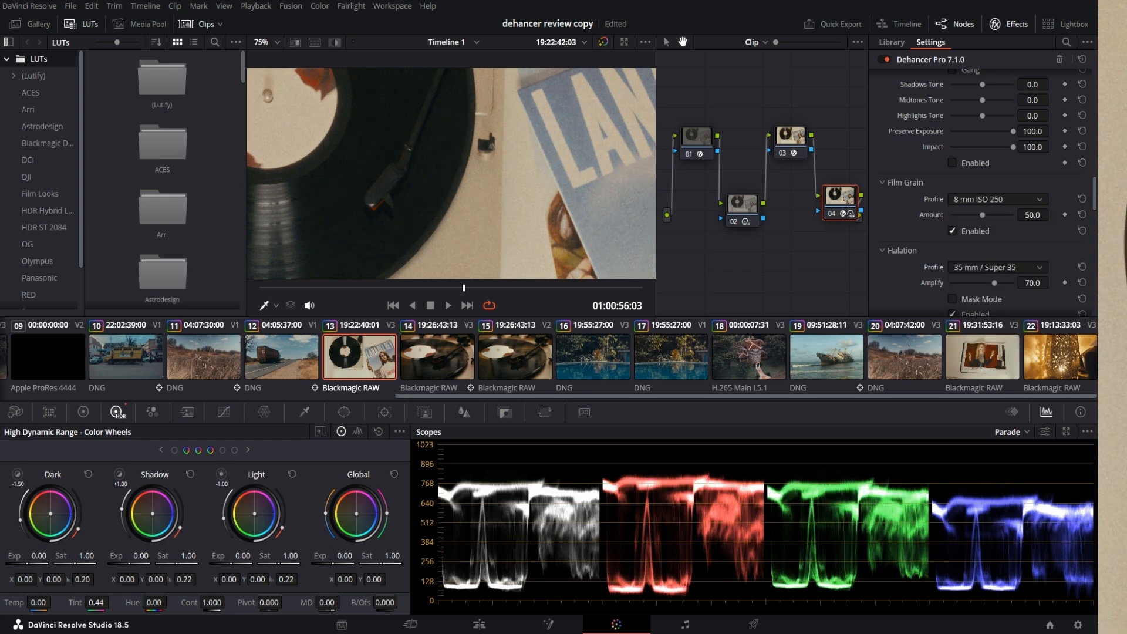
- Preview the 16 mm ISO 50 and 35 mm ISO 50 grain profiles, and set Film Grain to 35 mm ISO 500
{"action": "key", "text": "Down"}
{"action": "key", "text": "Down"}
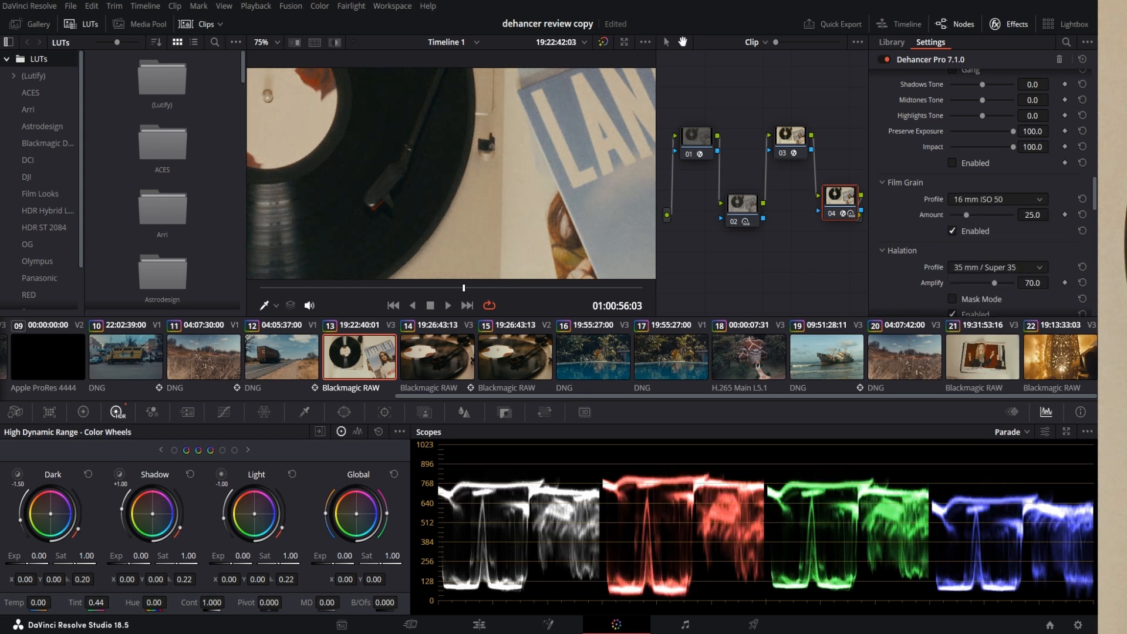
{"action": "key", "text": "Down"}
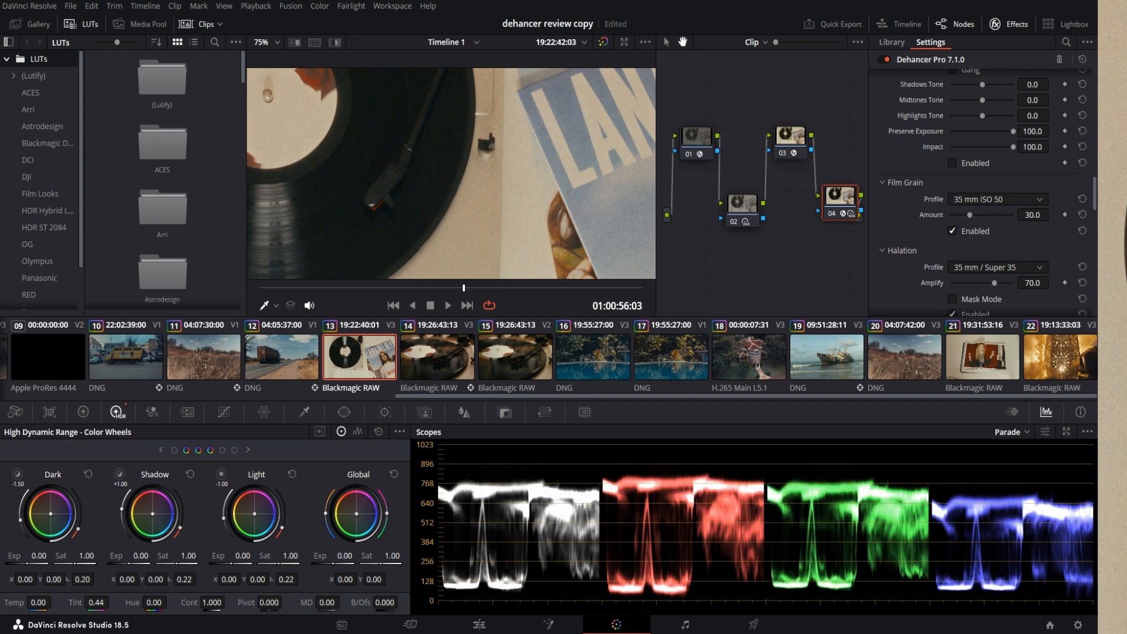
{"action": "key", "text": "Down"}
{"action": "key", "text": "Down"}
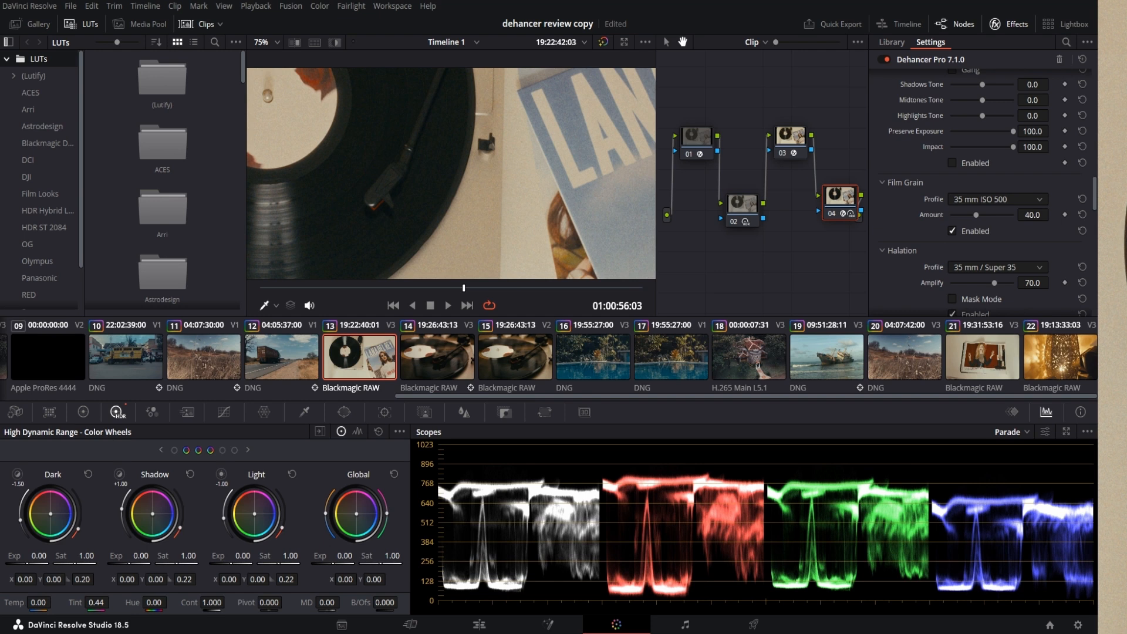
- Revisit the Film section's stock profile list without changing the selected profile
{"action": "scroll", "coordinate": [451, 173], "scroll_direction": "down", "scroll_amount": 5}
{"action": "scroll", "coordinate": [986, 188], "scroll_direction": "up", "scroll_amount": 5}
{"action": "scroll", "coordinate": [985, 194], "scroll_direction": "up", "scroll_amount": 6}
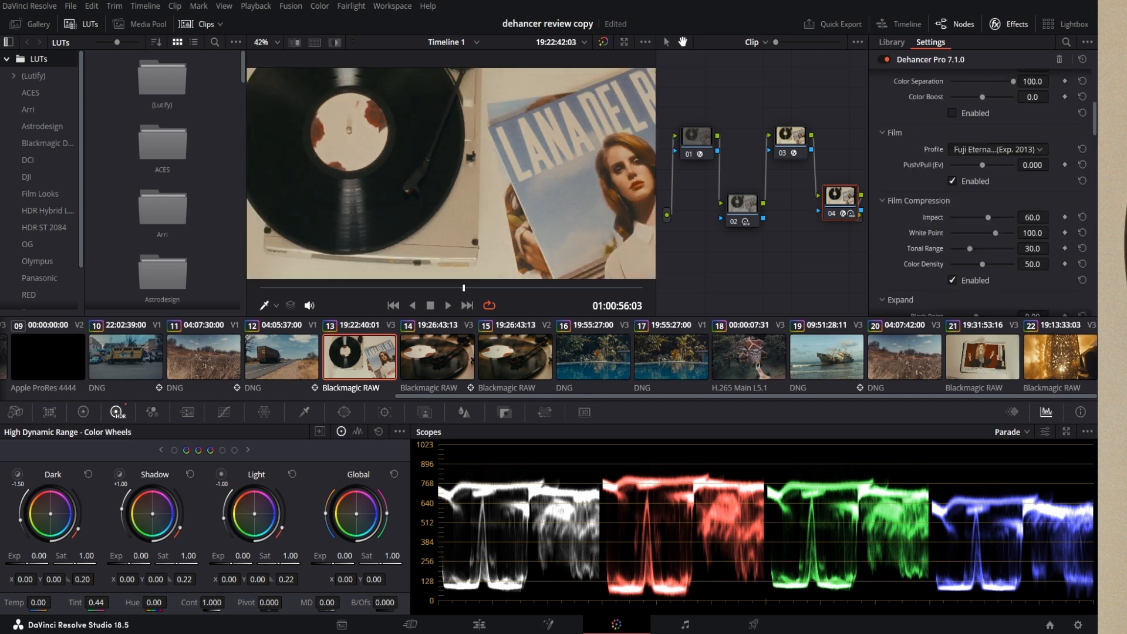
{"action": "left_click", "coordinate": [996, 186]}
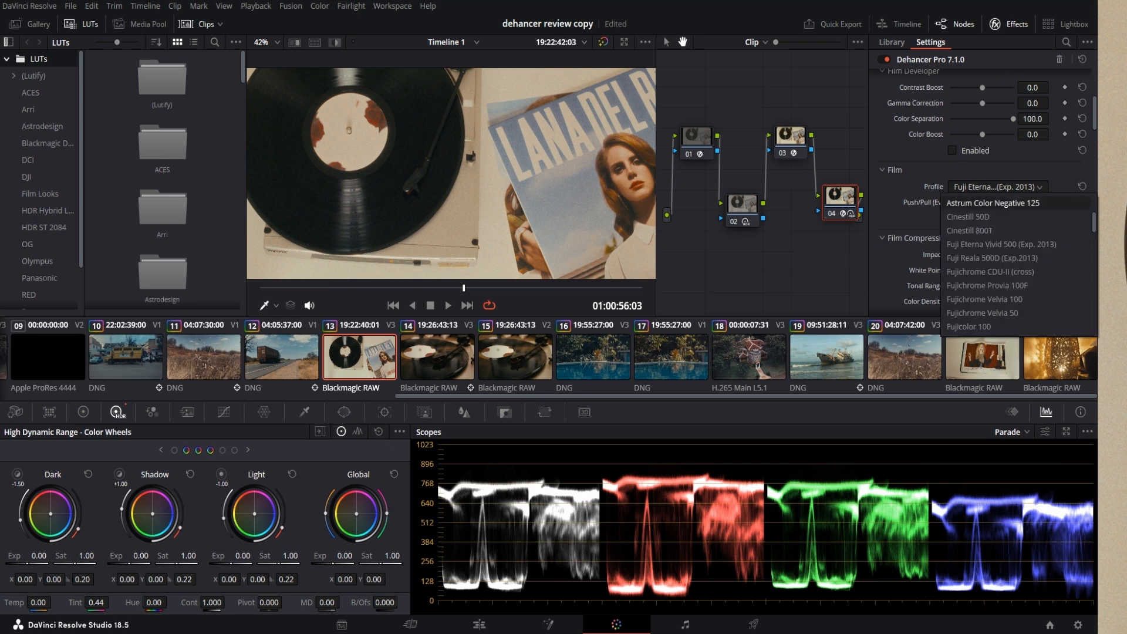
{"action": "scroll", "coordinate": [997, 203], "scroll_direction": "up", "scroll_amount": 1}
{"action": "key", "text": "Escape"}
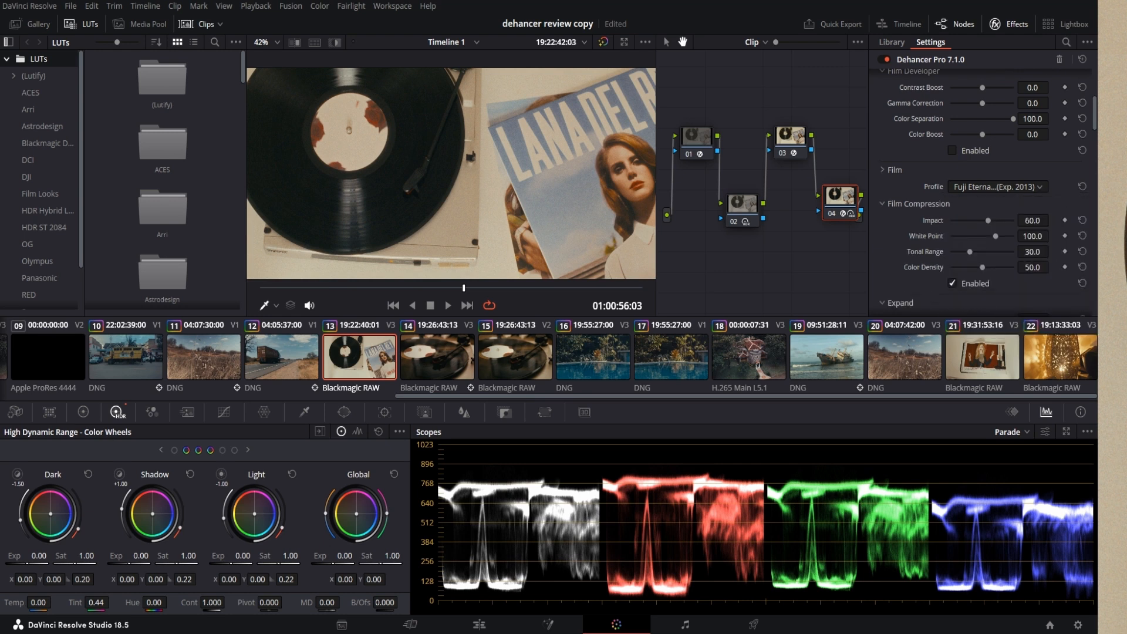
- Disable Dehancer's Halation effect while checking the full frame
{"action": "scroll", "coordinate": [986, 194], "scroll_direction": "down", "scroll_amount": 5}
{"action": "scroll", "coordinate": [992, 194], "scroll_direction": "down", "scroll_amount": 3}
{"action": "scroll", "coordinate": [986, 193], "scroll_direction": "down", "scroll_amount": 5}
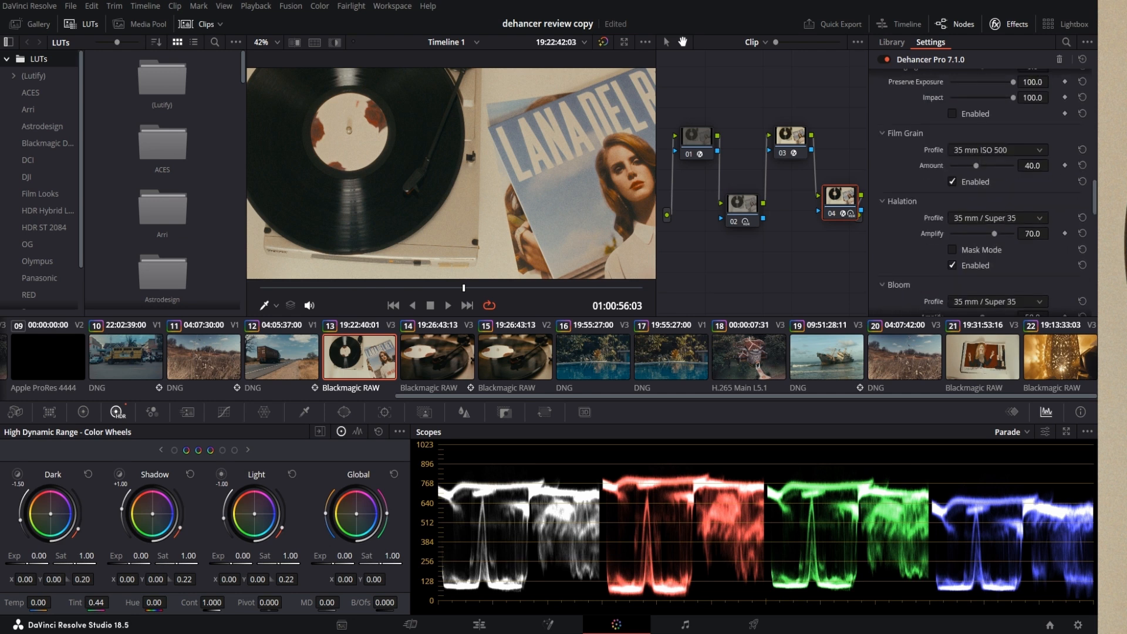
{"action": "scroll", "coordinate": [451, 174], "scroll_direction": "down", "scroll_amount": 3}
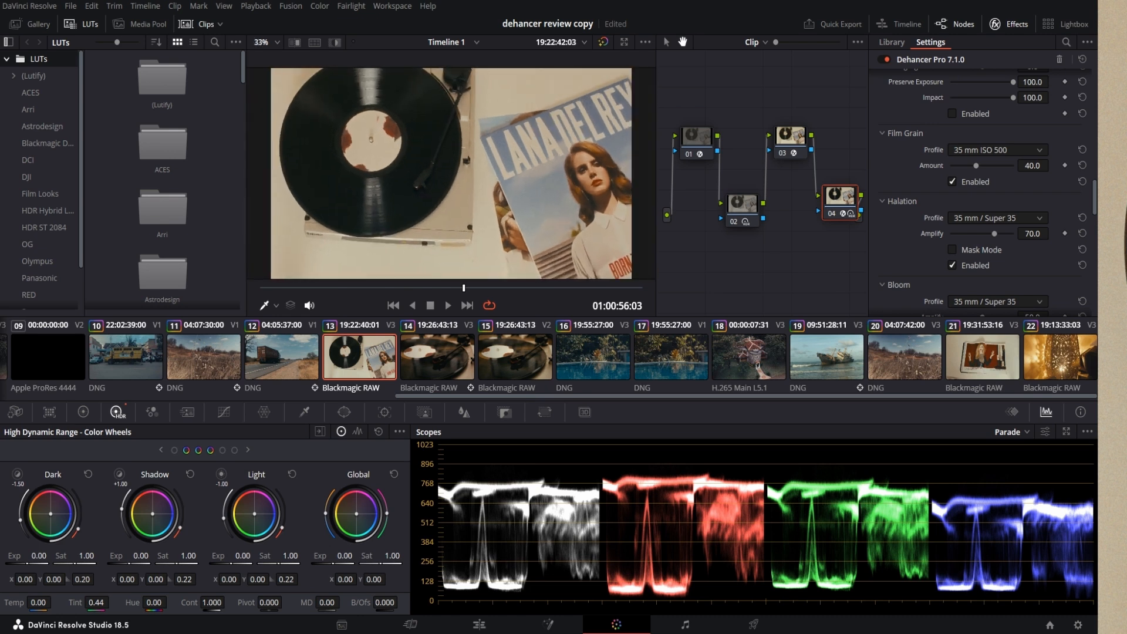
{"action": "key", "text": "ctrl+z"}
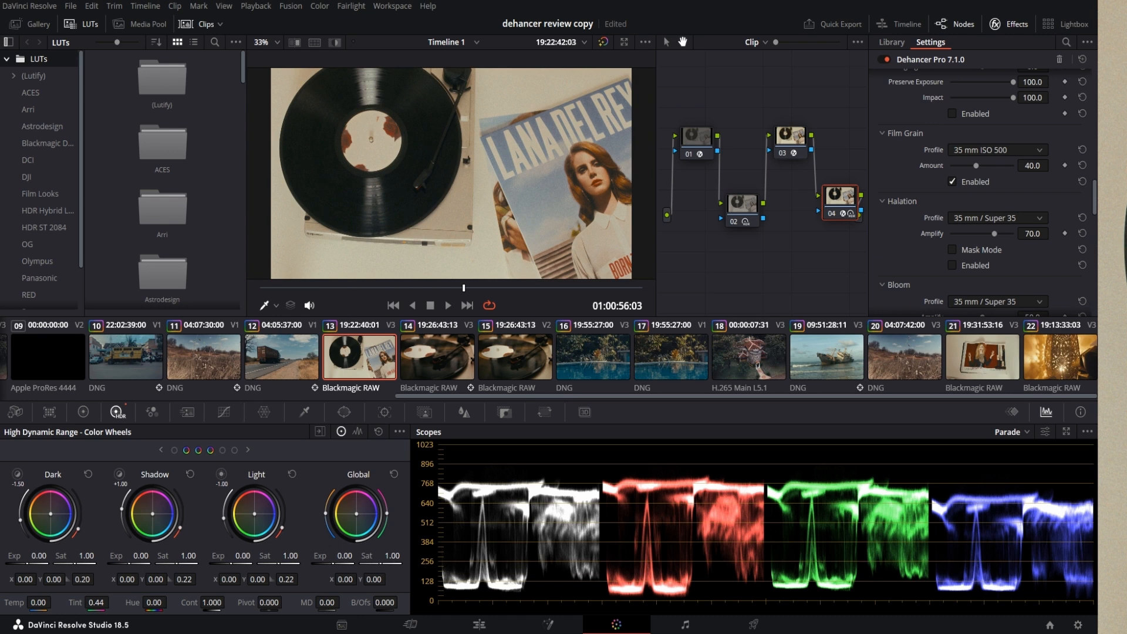
- Compare the image up close with Bloom off and on, leaving Bloom enabled
{"action": "scroll", "coordinate": [985, 194], "scroll_direction": "down", "scroll_amount": 3}
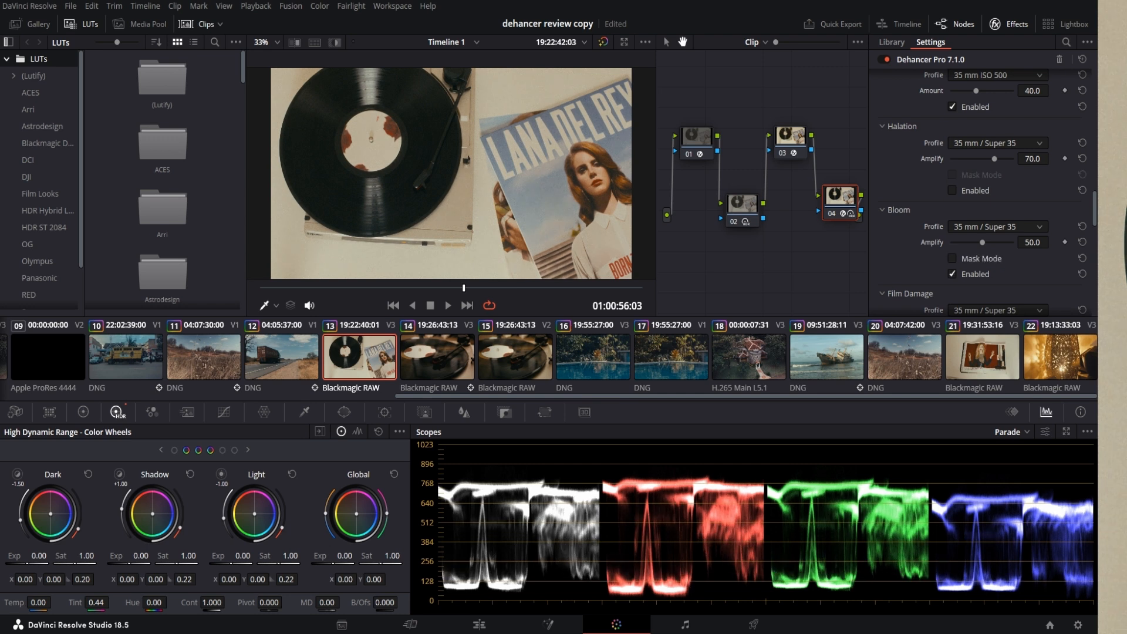
{"action": "scroll", "coordinate": [459, 161], "scroll_direction": "up", "scroll_amount": 5}
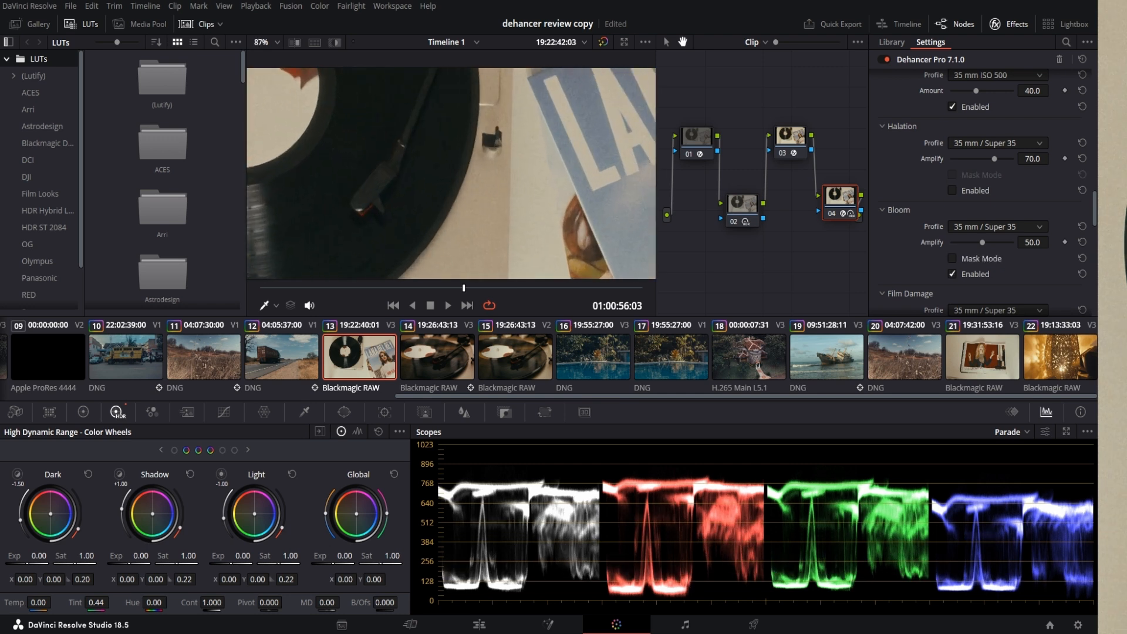
{"action": "left_click", "coordinate": [952, 274]}
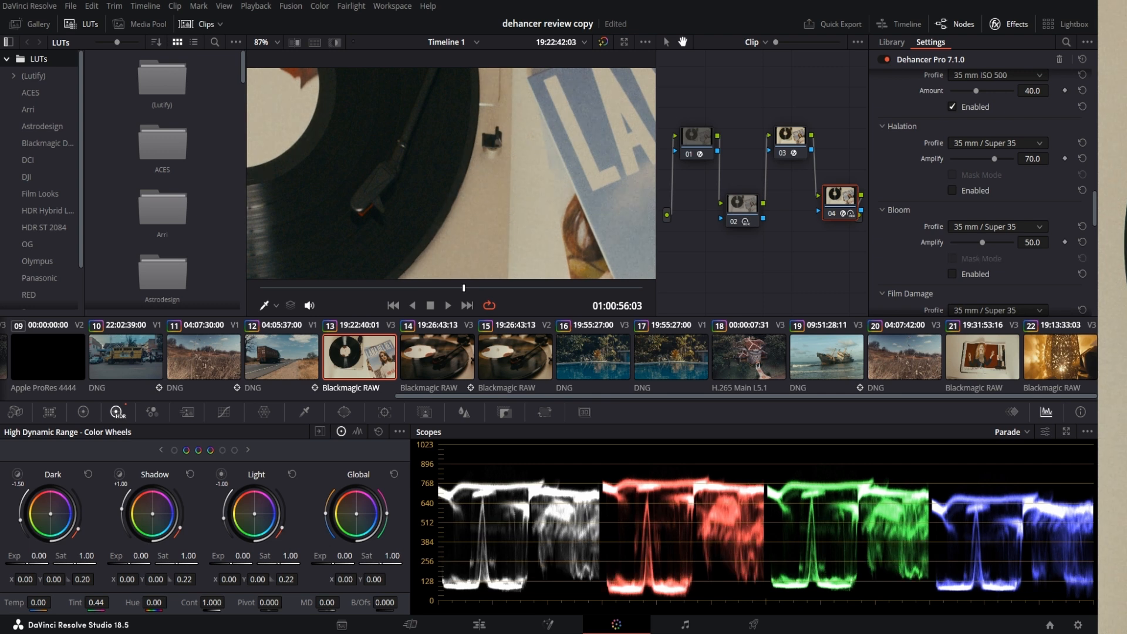
{"action": "left_click", "coordinate": [952, 273]}
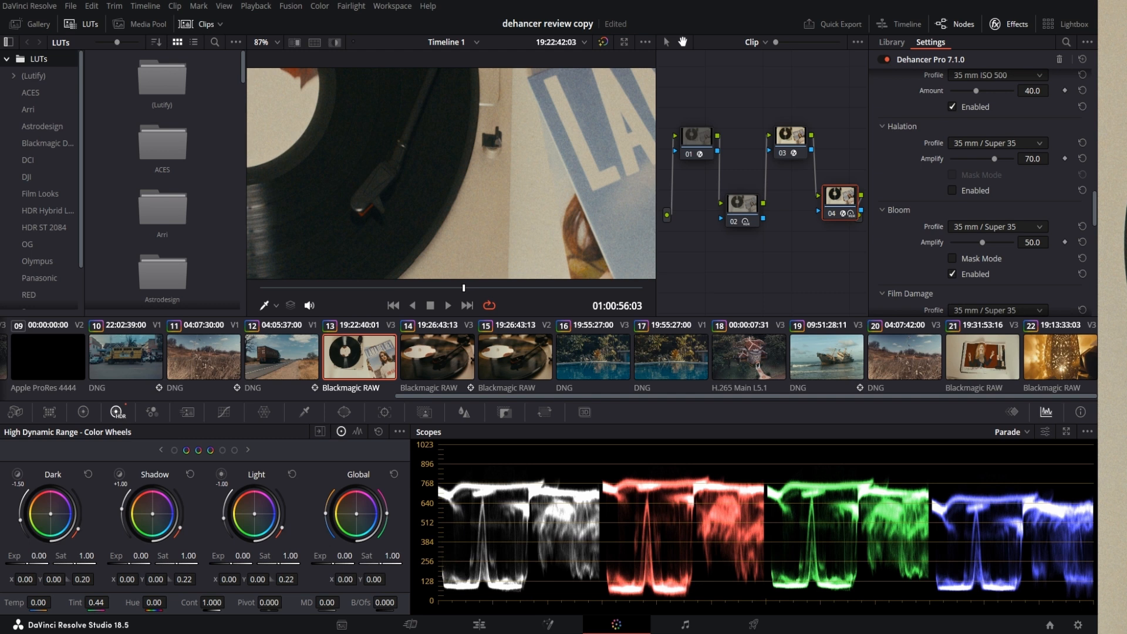
{"action": "key", "text": "ctrl+z"}
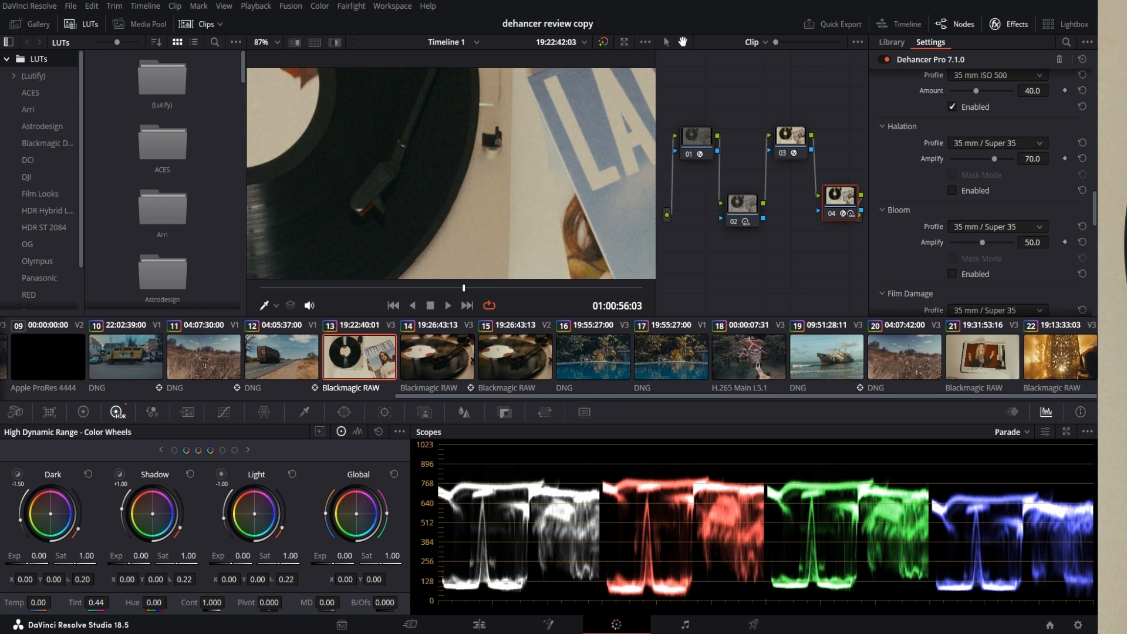
{"action": "key", "text": "ctrl+shift+z"}
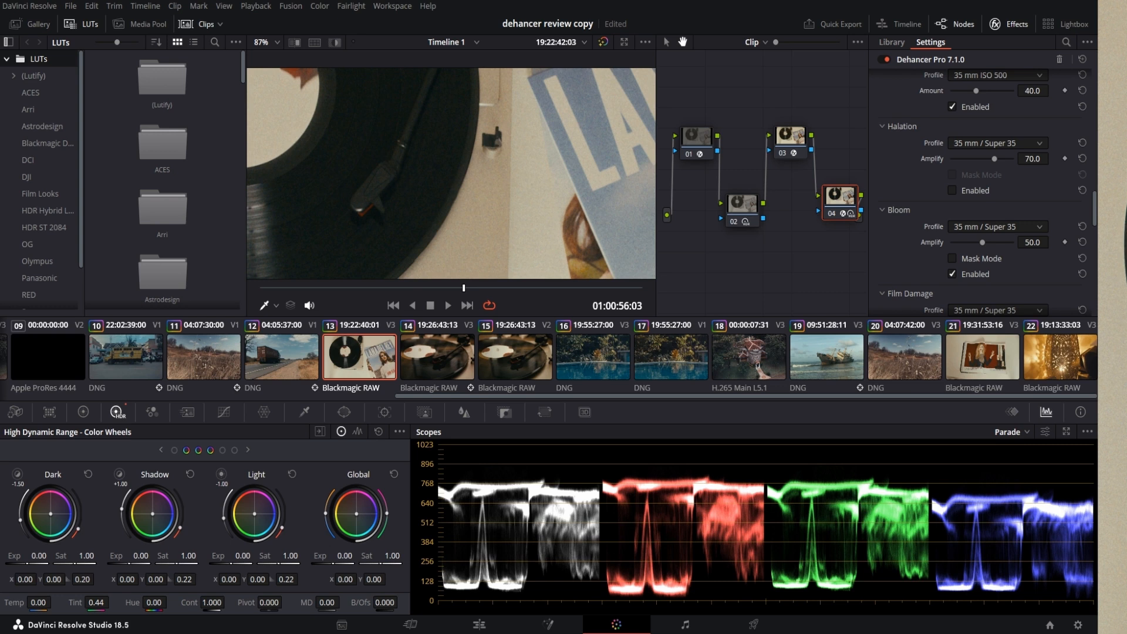
- Play the clip in full view with Film Damage enabled, and disable Film Damage
{"action": "scroll", "coordinate": [986, 194], "scroll_direction": "down", "scroll_amount": 3}
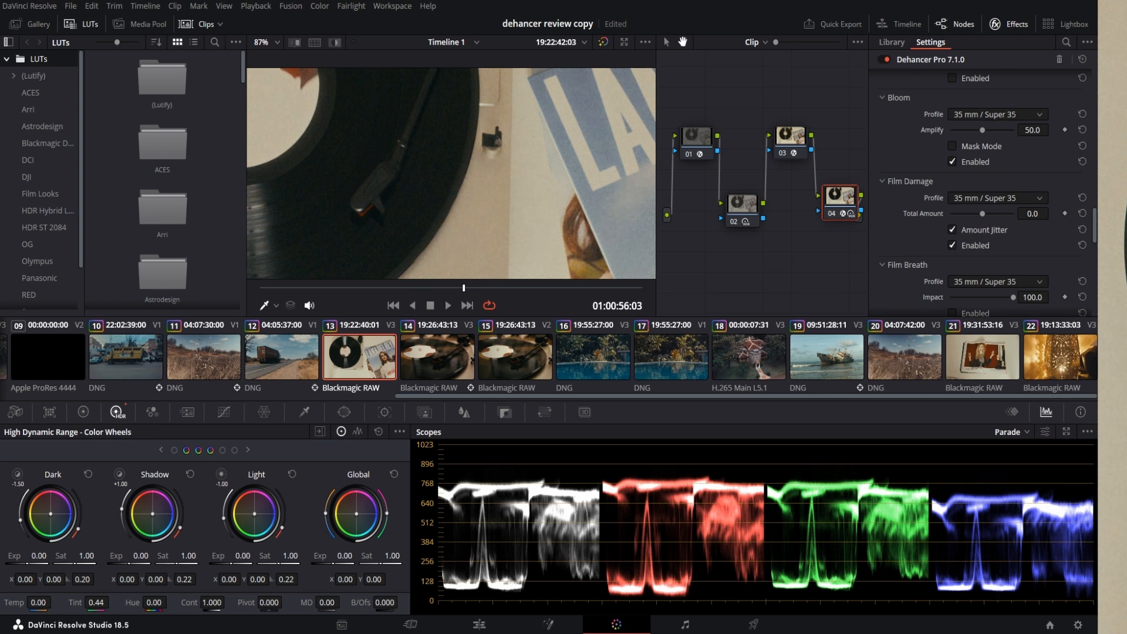
{"action": "scroll", "coordinate": [451, 173], "scroll_direction": "down", "scroll_amount": 5}
{"action": "key", "text": "space"}
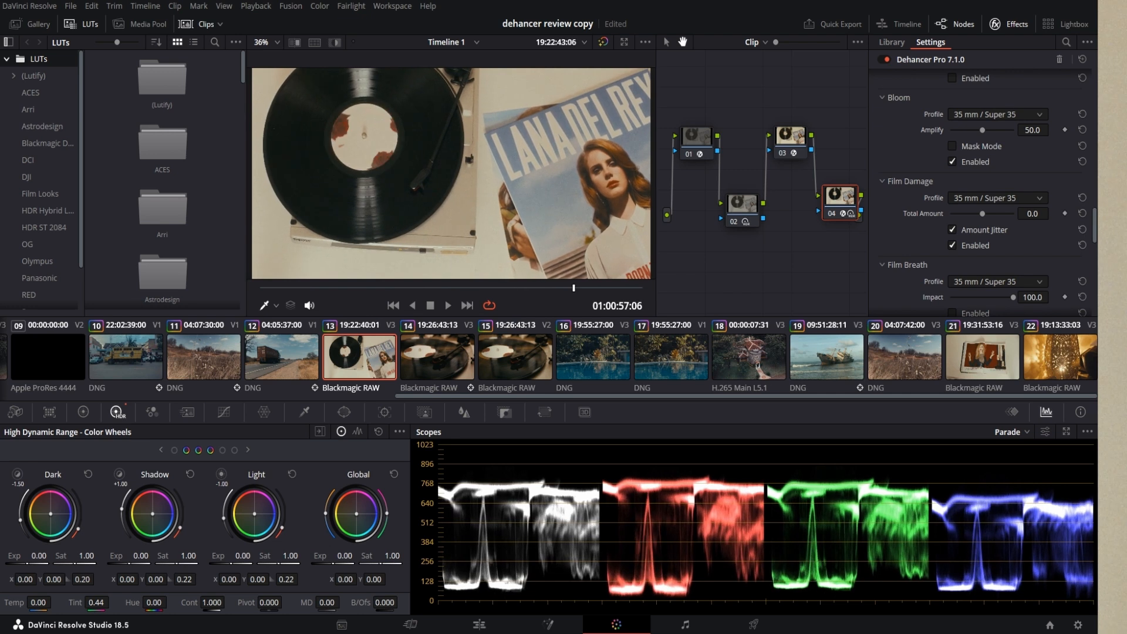
{"action": "scroll", "coordinate": [980, 188], "scroll_direction": "down", "scroll_amount": 2}
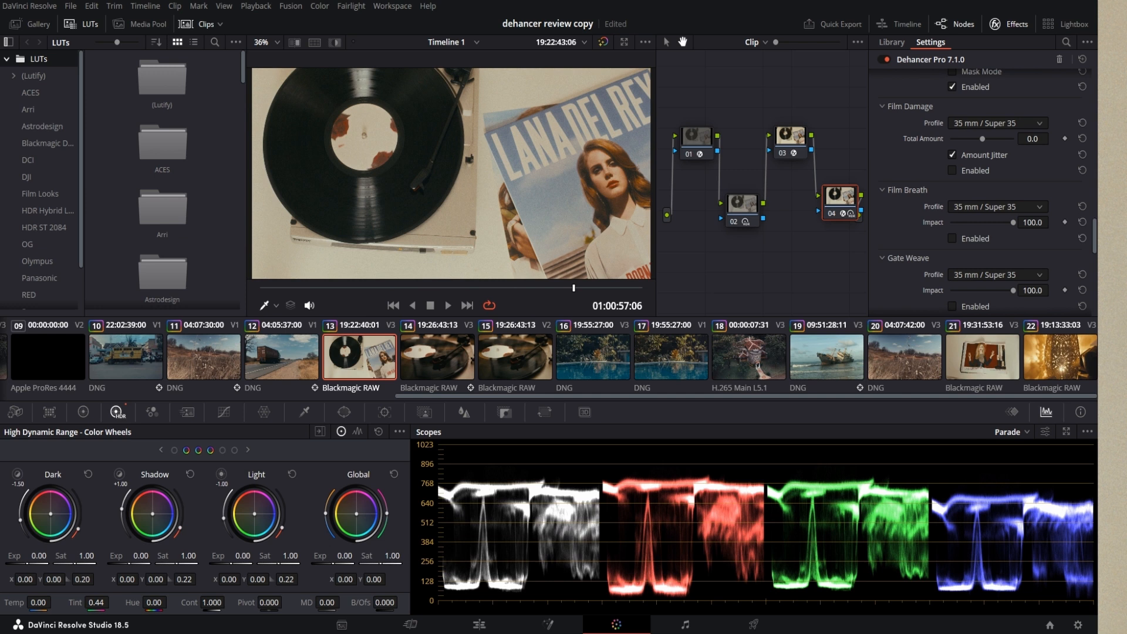
- Review the Film Breath, Gate Weave and Overscan settings
{"action": "scroll", "coordinate": [985, 190], "scroll_direction": "down", "scroll_amount": 3}
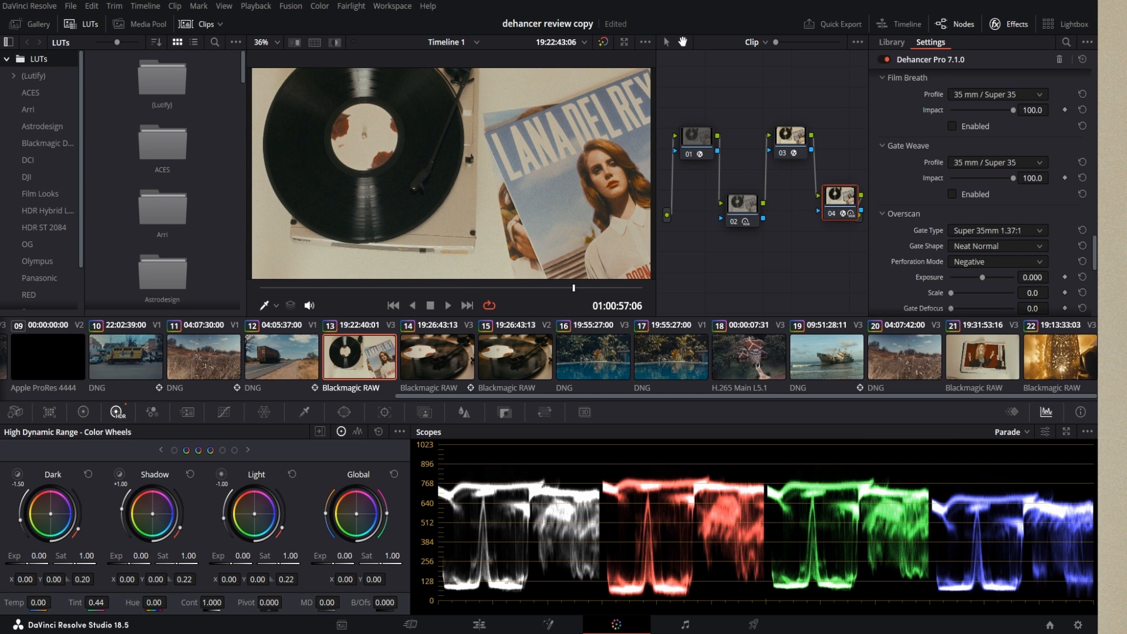
{"action": "scroll", "coordinate": [980, 188], "scroll_direction": "down", "scroll_amount": 1}
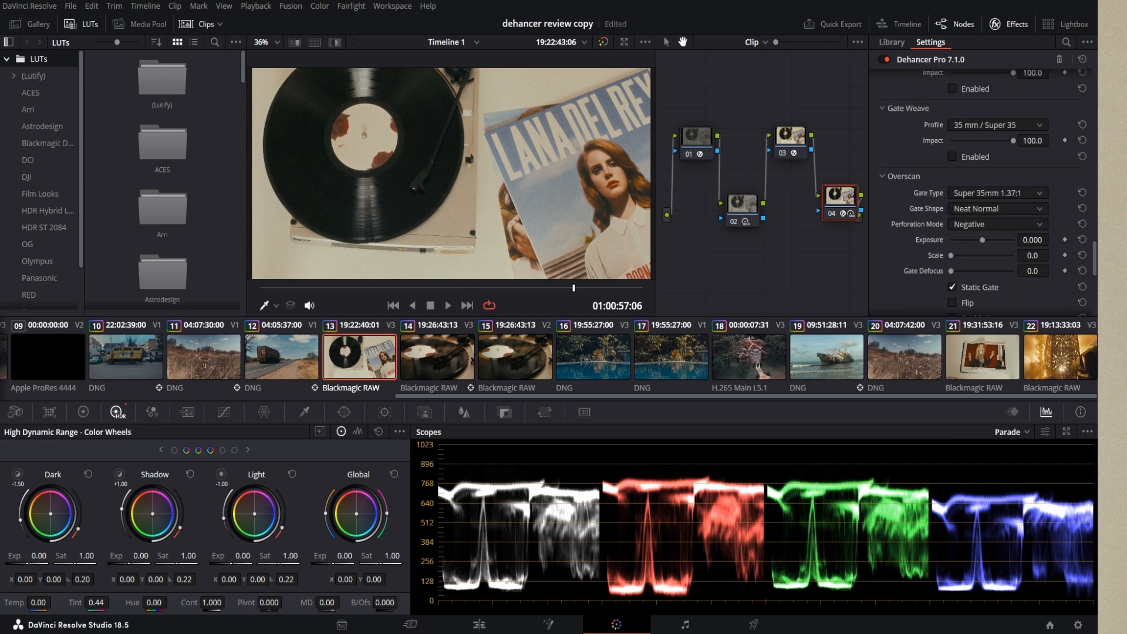
- Enable Overscan, try the Super 16mm 1.66:1 gate type, and settle on Ultra 16mm 1.85:1
{"action": "scroll", "coordinate": [985, 194], "scroll_direction": "down", "scroll_amount": 1}
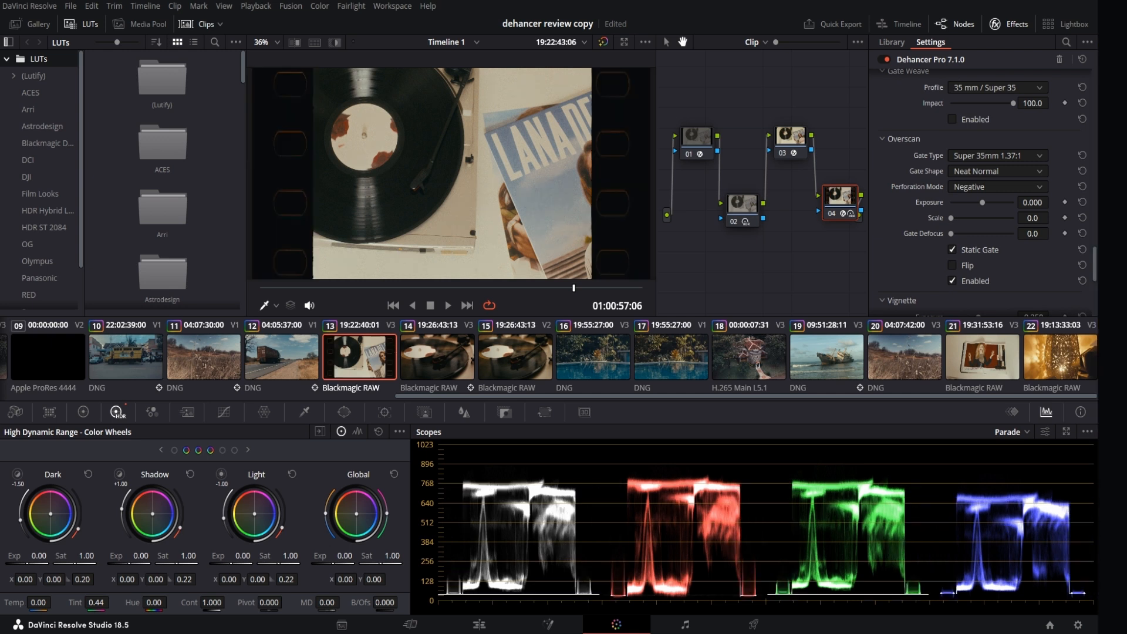
{"action": "left_click", "coordinate": [997, 156]}
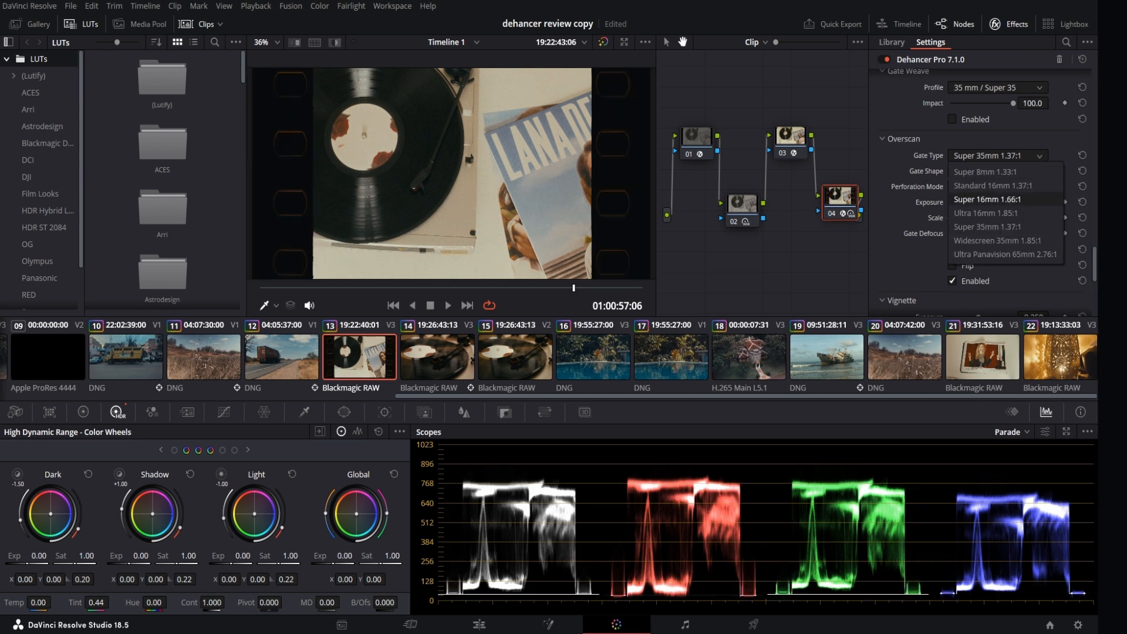
{"action": "left_click", "coordinate": [987, 200]}
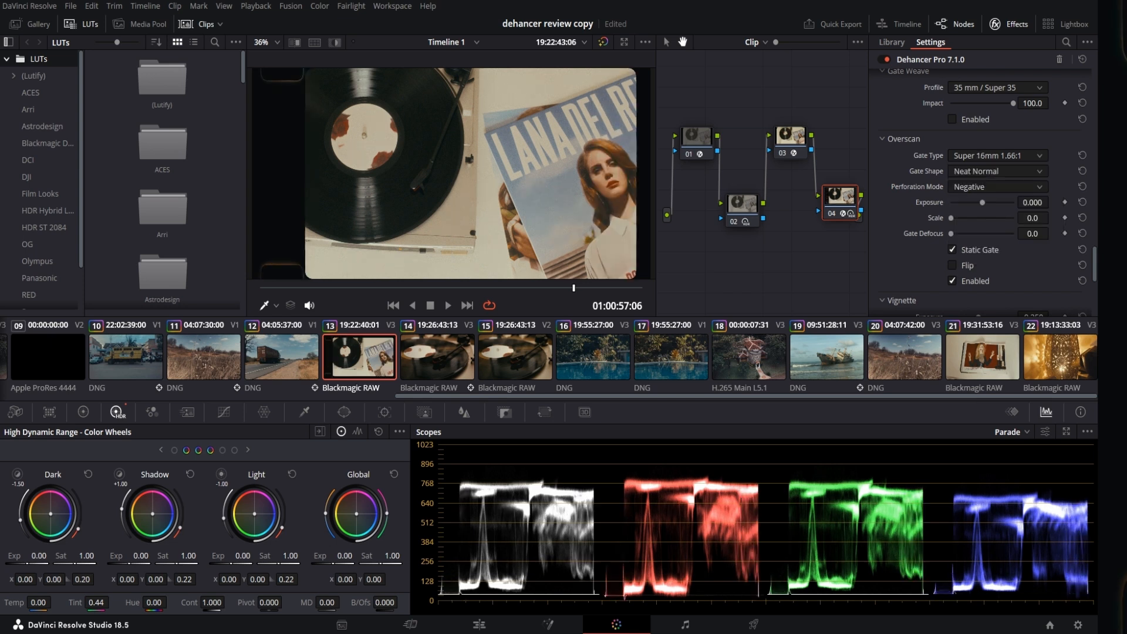
{"action": "left_click", "coordinate": [997, 155]}
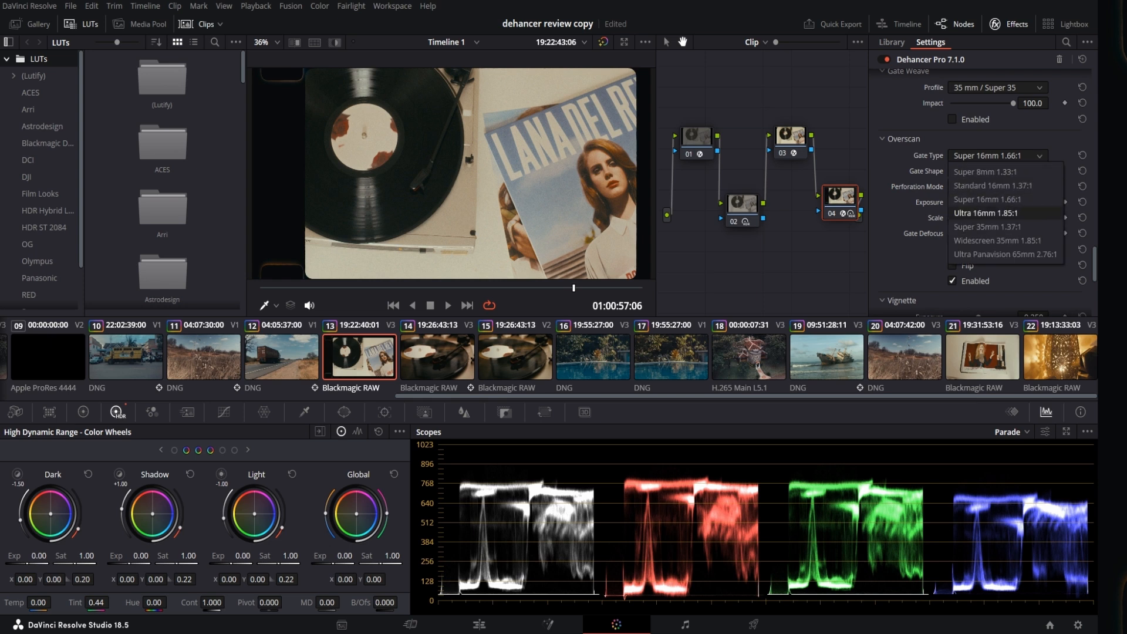
{"action": "left_click", "coordinate": [987, 213]}
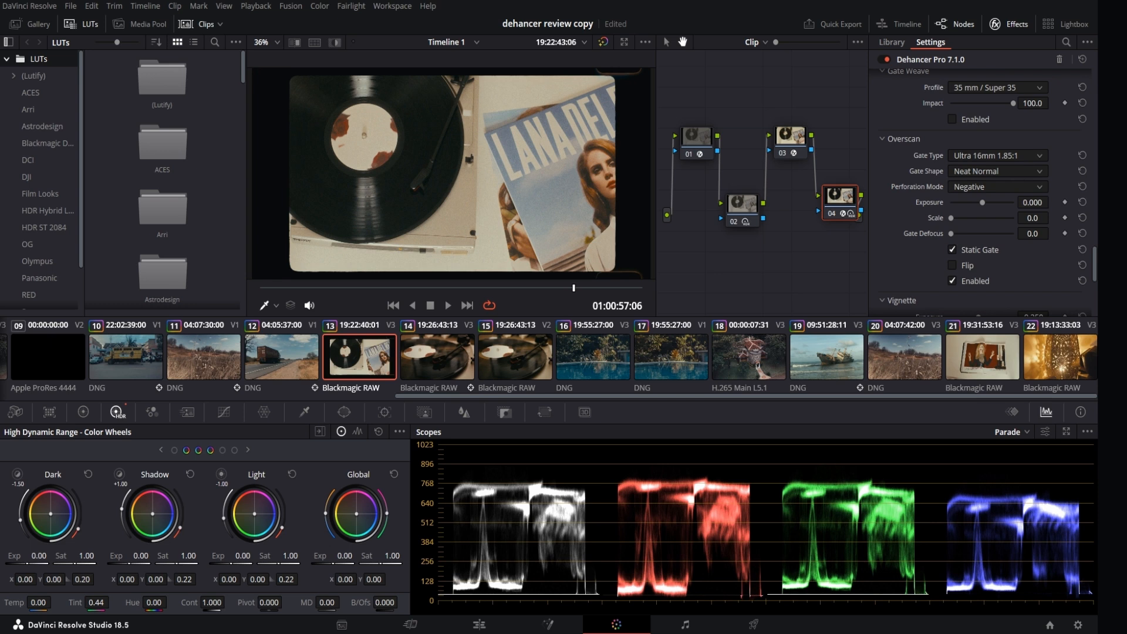
- Try a Gate Defocus of 86.3 on the overscan frame and reset it to 0
{"action": "mouse_move", "coordinate": [951, 218]}
{"action": "left_mouse_down"}
{"action": "mouse_move", "coordinate": [967, 218]}
{"action": "mouse_move", "coordinate": [951, 218]}
{"action": "left_mouse_up"}
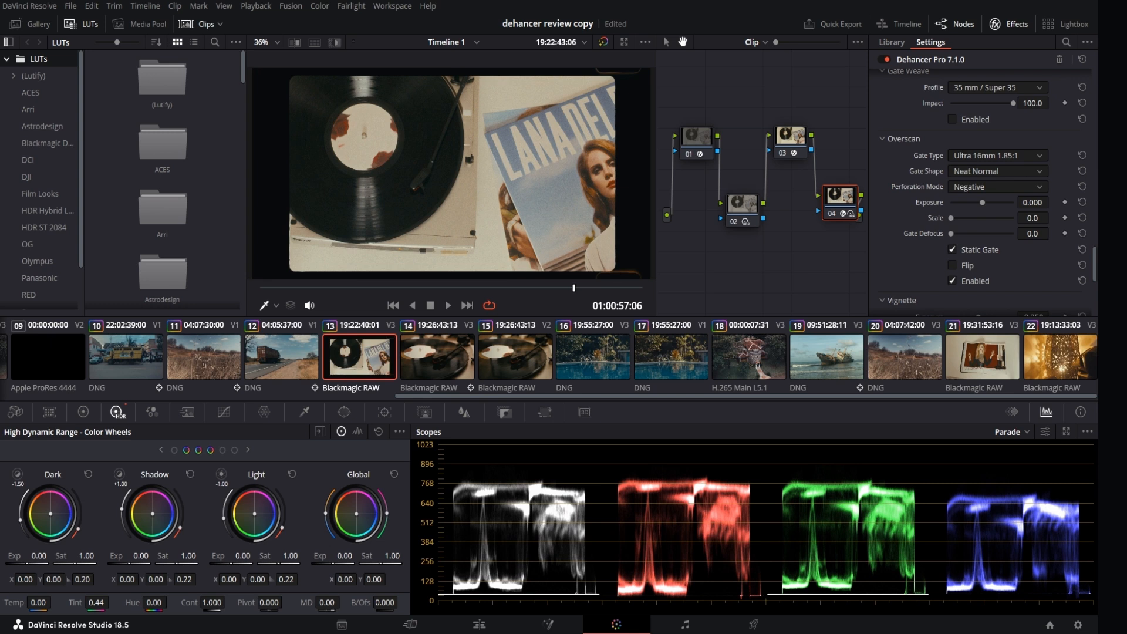
{"action": "scroll", "coordinate": [451, 173], "scroll_direction": "up", "scroll_amount": 2}
{"action": "scroll", "coordinate": [450, 173], "scroll_direction": "down", "scroll_amount": 2}
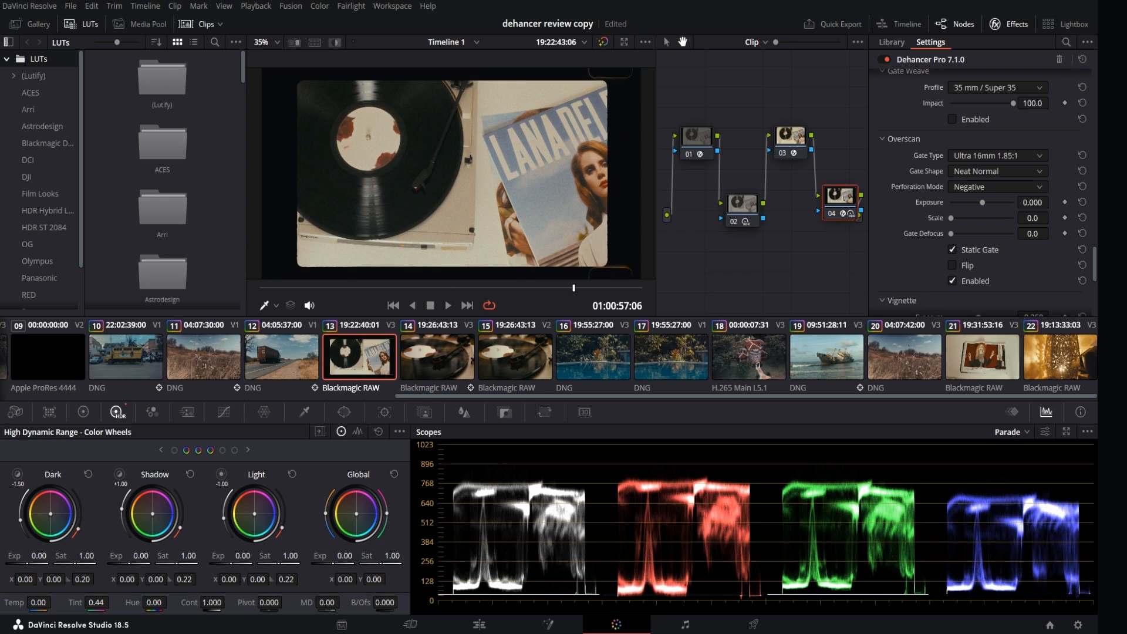
{"action": "left_click_drag", "start_coordinate": [950, 234], "coordinate": [1004, 233]}
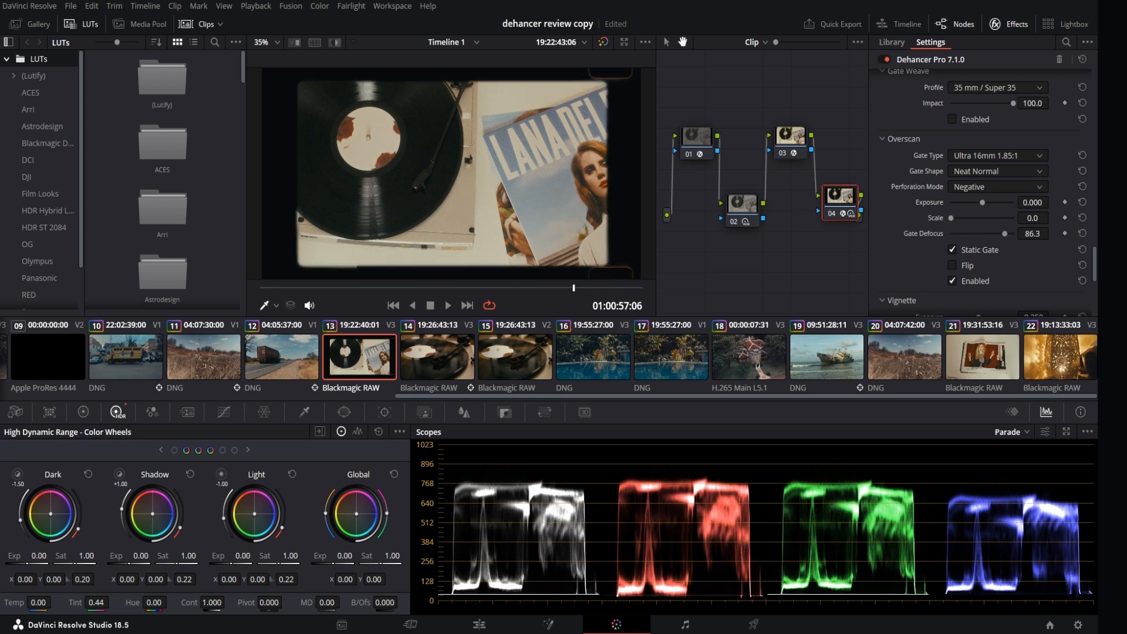
{"action": "left_click_drag", "start_coordinate": [1004, 234], "coordinate": [951, 234]}
- Disable Overscan and save the project
{"action": "scroll", "coordinate": [986, 193], "scroll_direction": "down", "scroll_amount": 4}
{"action": "key", "text": "ctrl+s"}
{"action": "scroll", "coordinate": [986, 193], "scroll_direction": "up", "scroll_amount": 3}
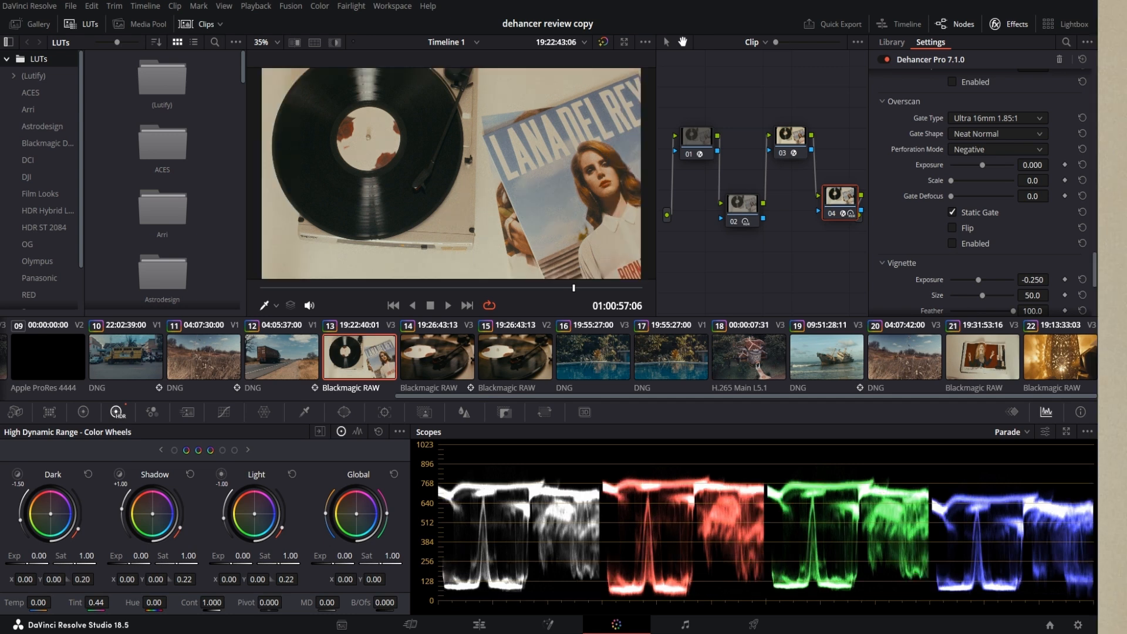
- Compare the turntable image with Vignette on and off, set the vignette exposure to -0.312, and disable the effect
{"action": "scroll", "coordinate": [986, 193], "scroll_direction": "down", "scroll_amount": 3}
{"action": "scroll", "coordinate": [986, 194], "scroll_direction": "down", "scroll_amount": 2}
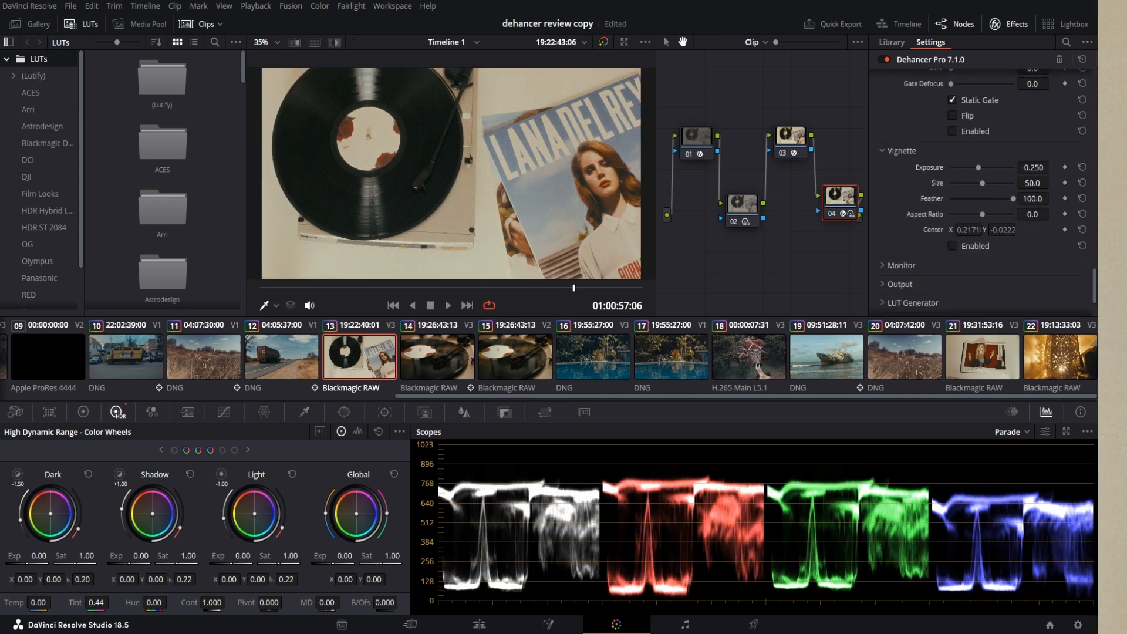
{"action": "left_click", "coordinate": [952, 246]}
{"action": "left_click", "coordinate": [951, 246]}
{"action": "left_click", "coordinate": [951, 245]}
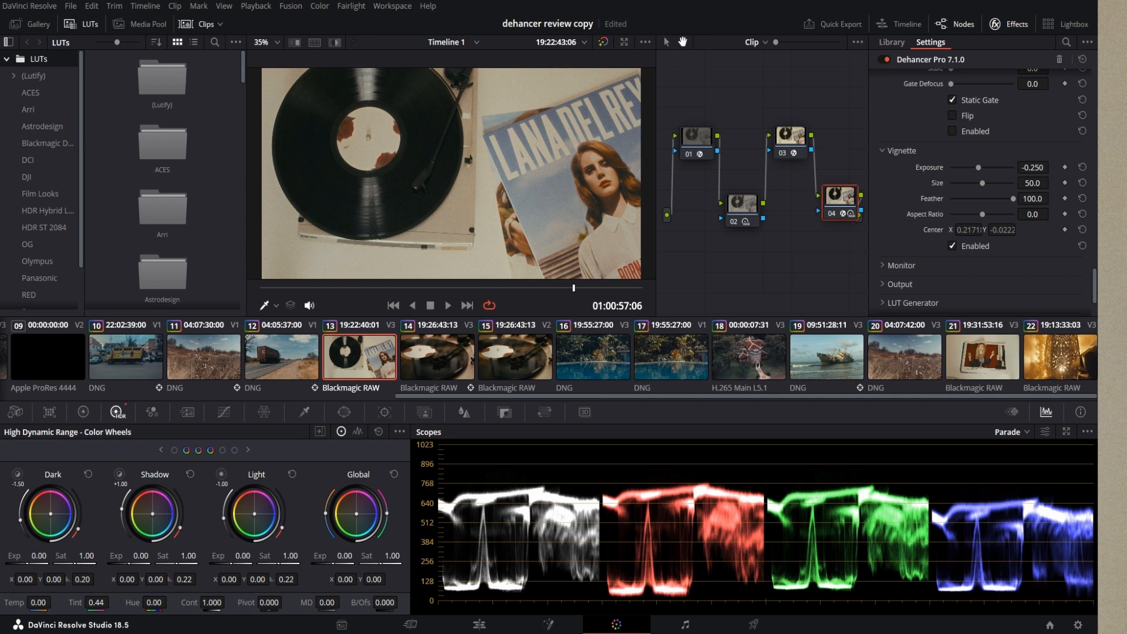
{"action": "mouse_move", "coordinate": [978, 167]}
{"action": "left_mouse_down"}
{"action": "mouse_move", "coordinate": [952, 167]}
{"action": "mouse_move", "coordinate": [977, 168]}
{"action": "left_mouse_up"}
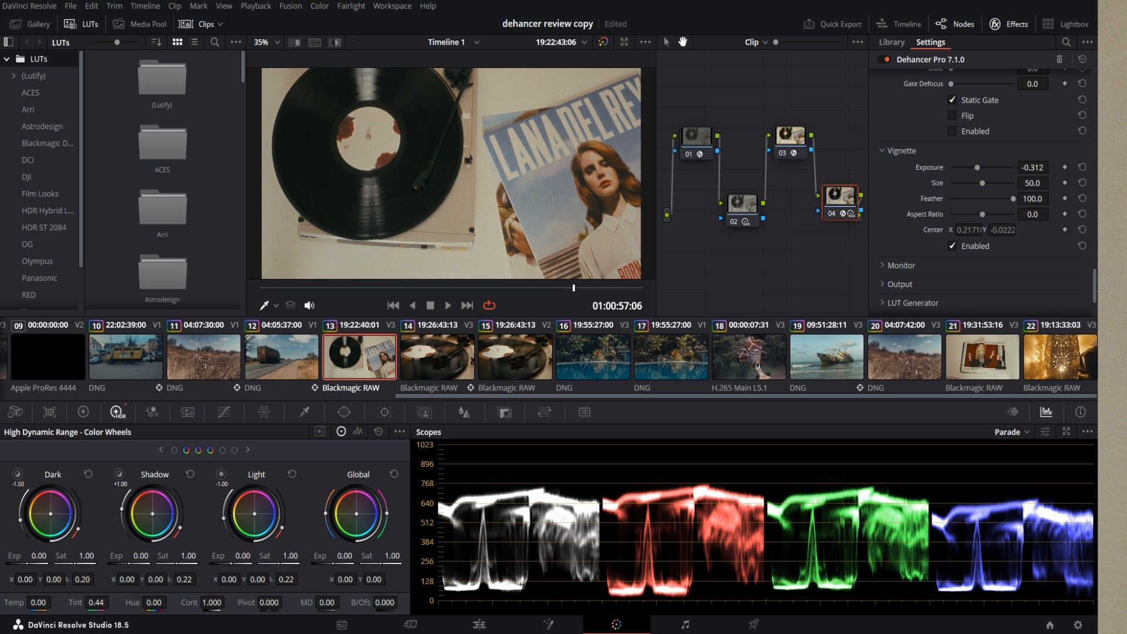
{"action": "left_click", "coordinate": [951, 246]}
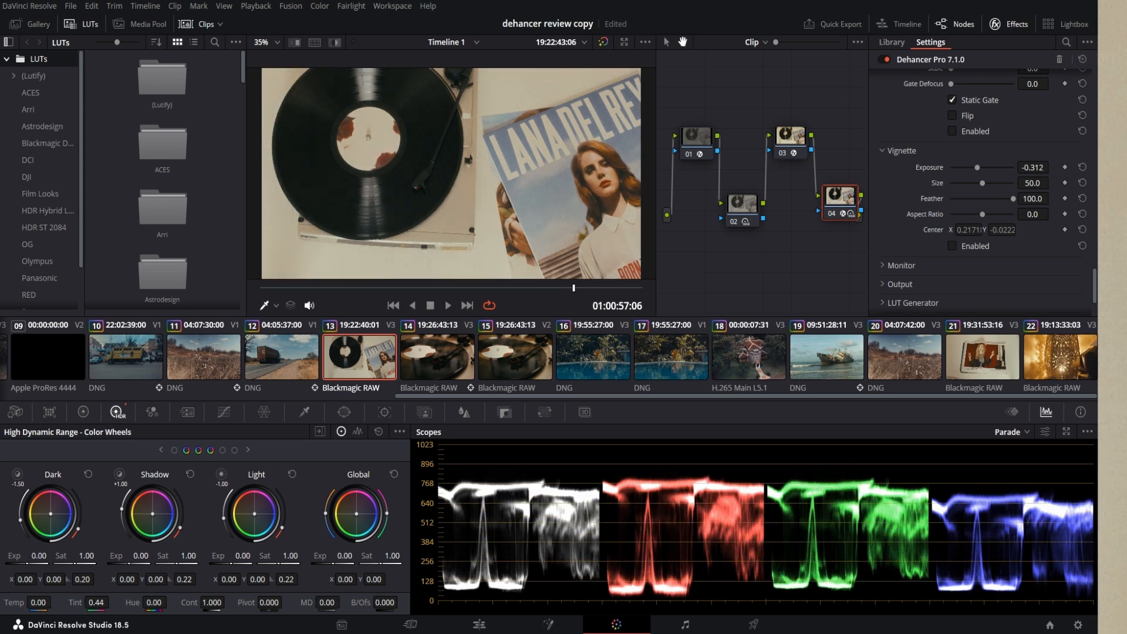
- Expand Dehancer's Monitor settings and turn on False Color IRE, 16 zones
{"action": "left_click", "coordinate": [900, 265]}
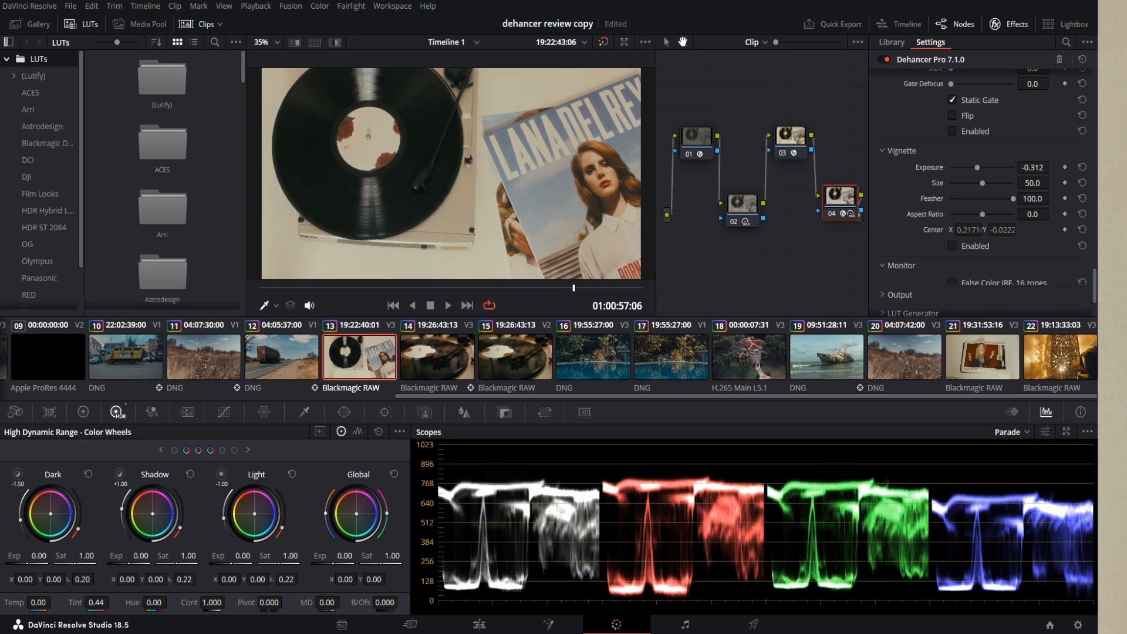
{"action": "scroll", "coordinate": [985, 187], "scroll_direction": "down", "scroll_amount": 1}
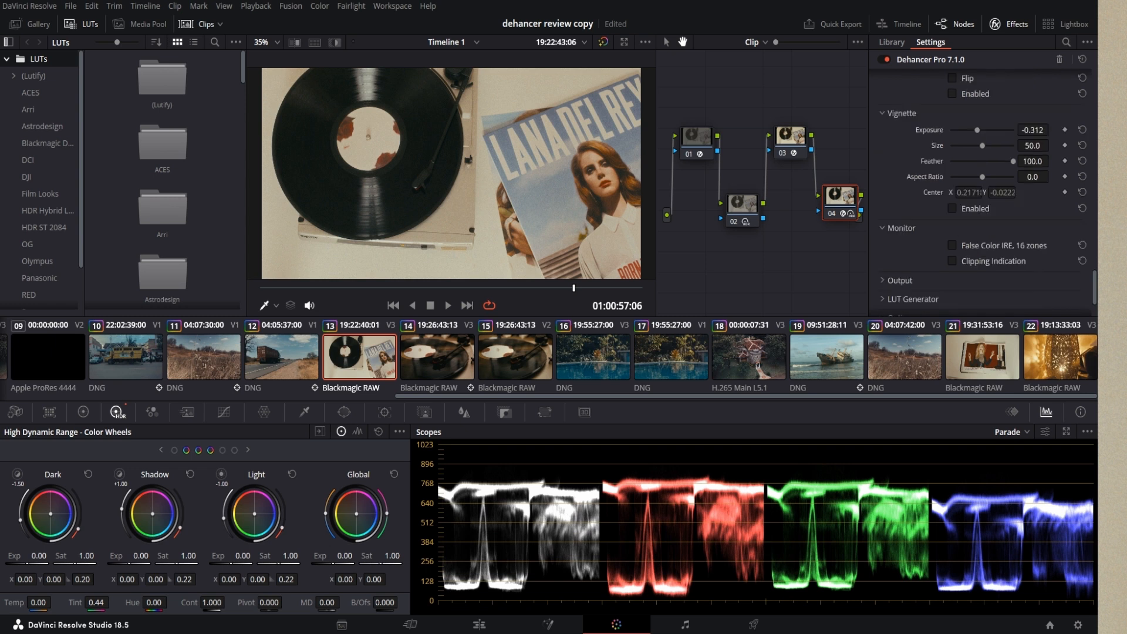
{"action": "left_click", "coordinate": [952, 245]}
- Switch to the lantern clip and compare its highlights up close without and with Halation using undo and redo
{"action": "left_click", "coordinate": [1059, 356]}
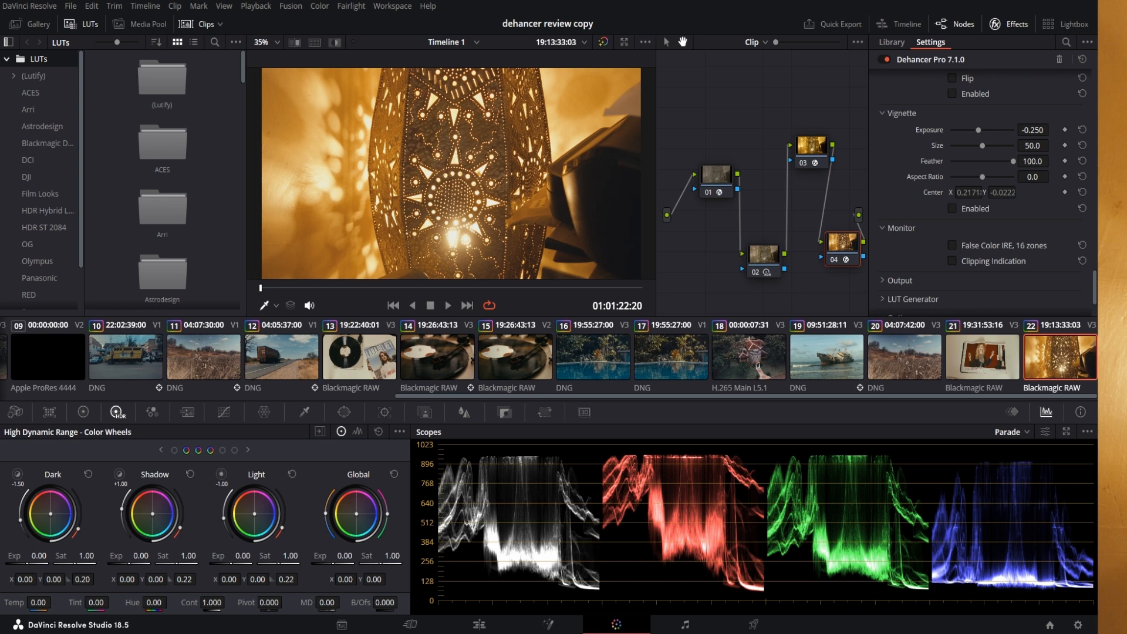
{"action": "scroll", "coordinate": [986, 188], "scroll_direction": "up", "scroll_amount": 10}
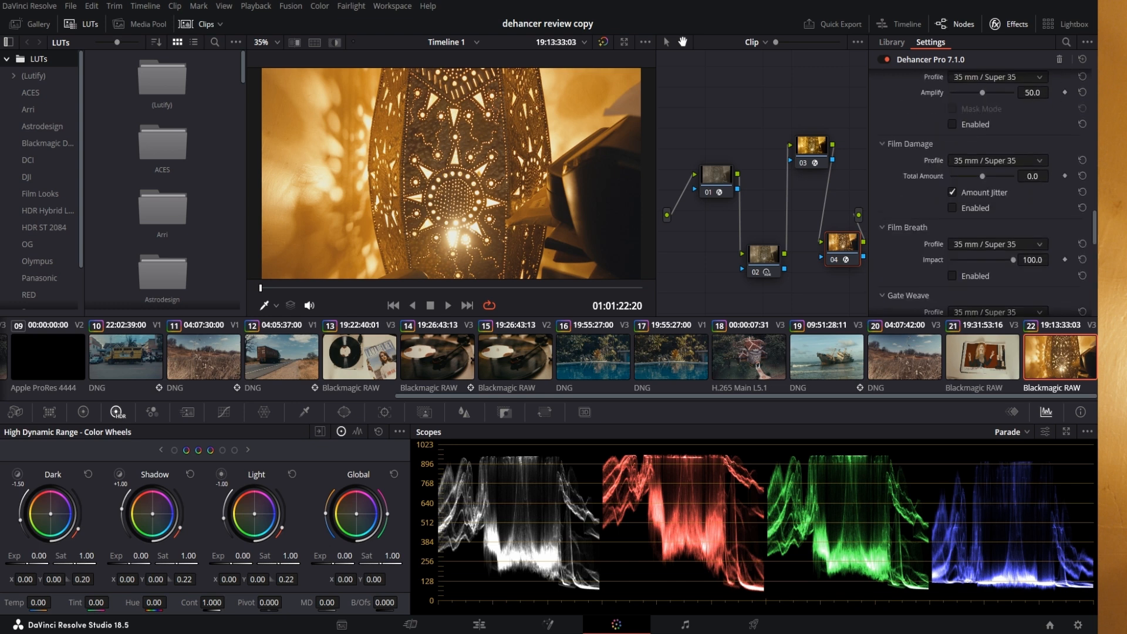
{"action": "scroll", "coordinate": [450, 176], "scroll_direction": "up", "scroll_amount": 6}
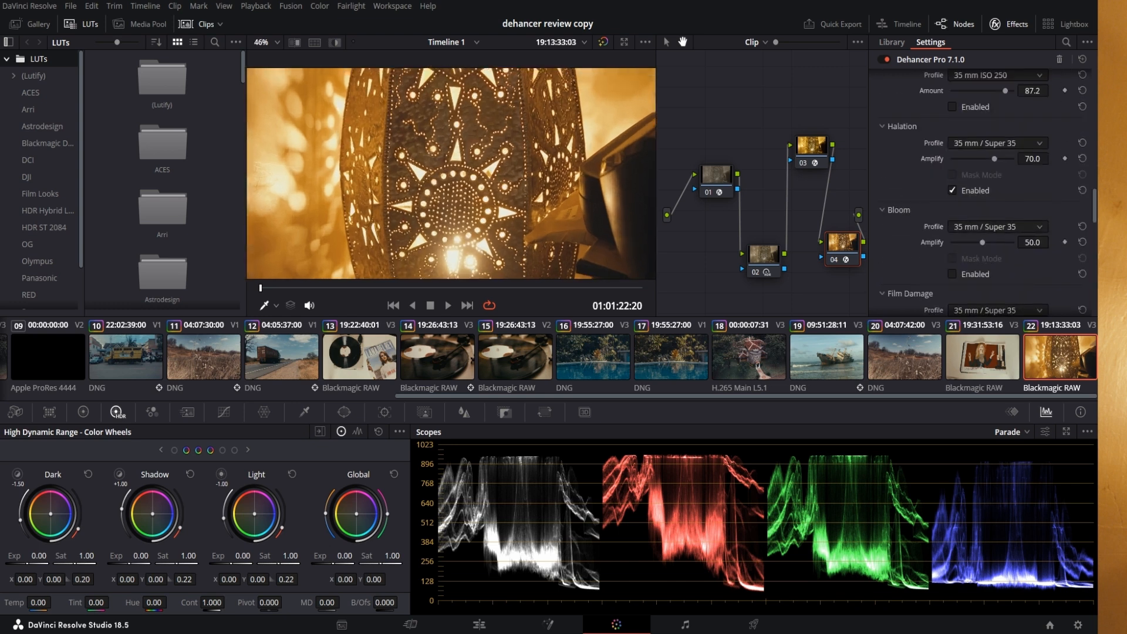
{"action": "scroll", "coordinate": [451, 173], "scroll_direction": "up", "scroll_amount": 3}
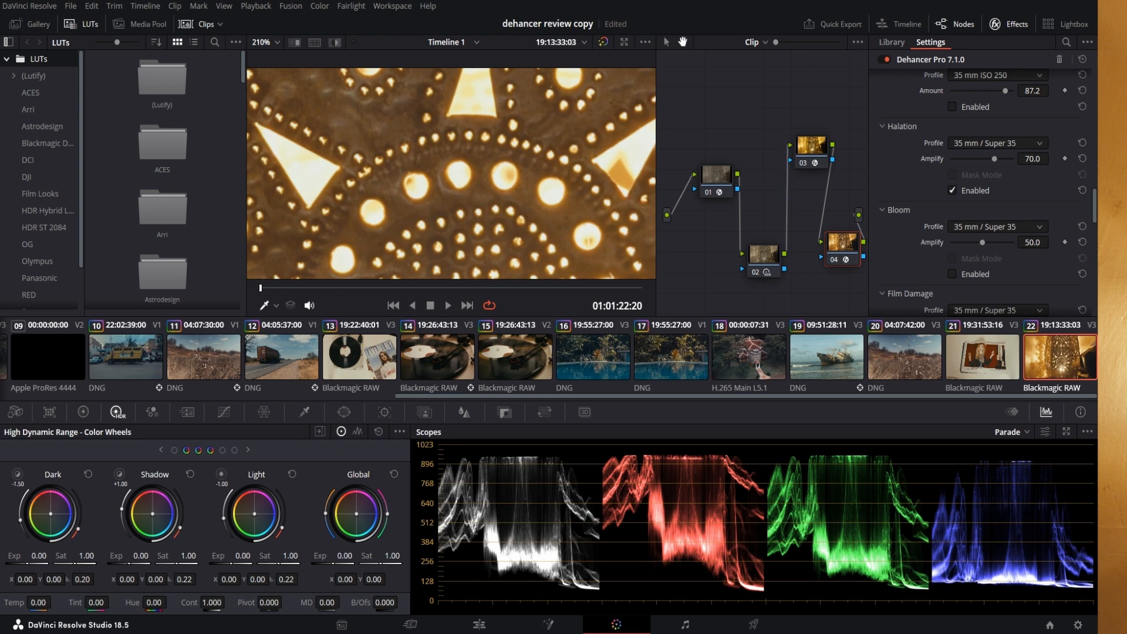
{"action": "key", "text": "ctrl+z"}
{"action": "key", "text": "ctrl+shift+z"}
{"action": "key", "text": "ctrl+z"}
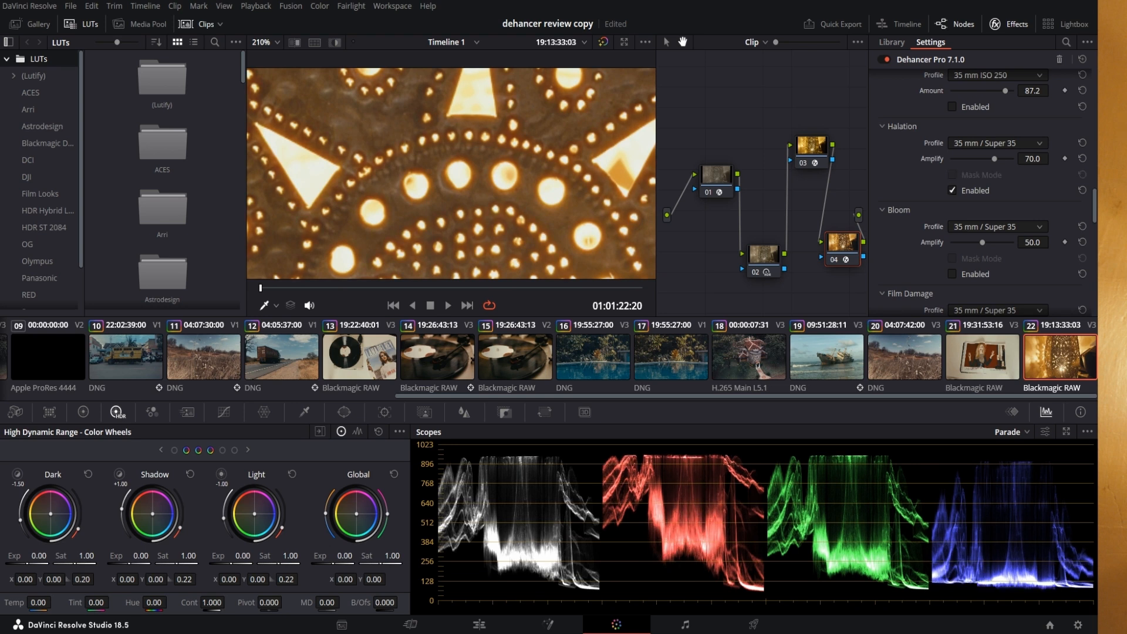
{"action": "key", "text": "ctrl+shift+z"}
{"action": "key", "text": "ctrl+z"}
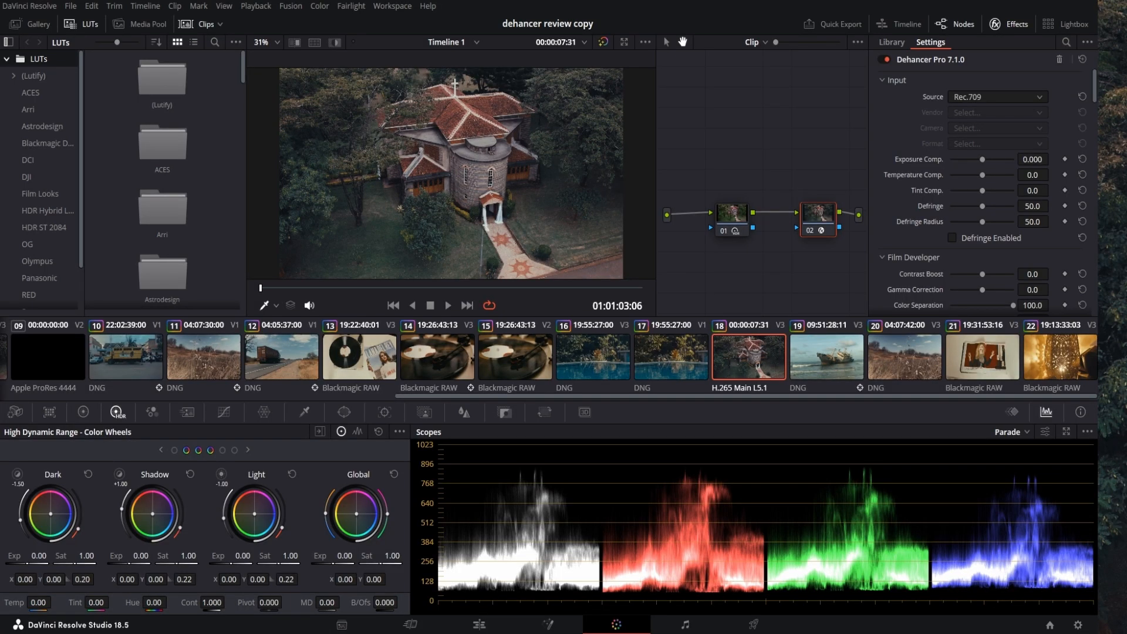
- Compare the church clip with Dehancer node 02 disabled and enabled, and reposition the enabled node above node 01
{"action": "left_click", "coordinate": [731, 218]}
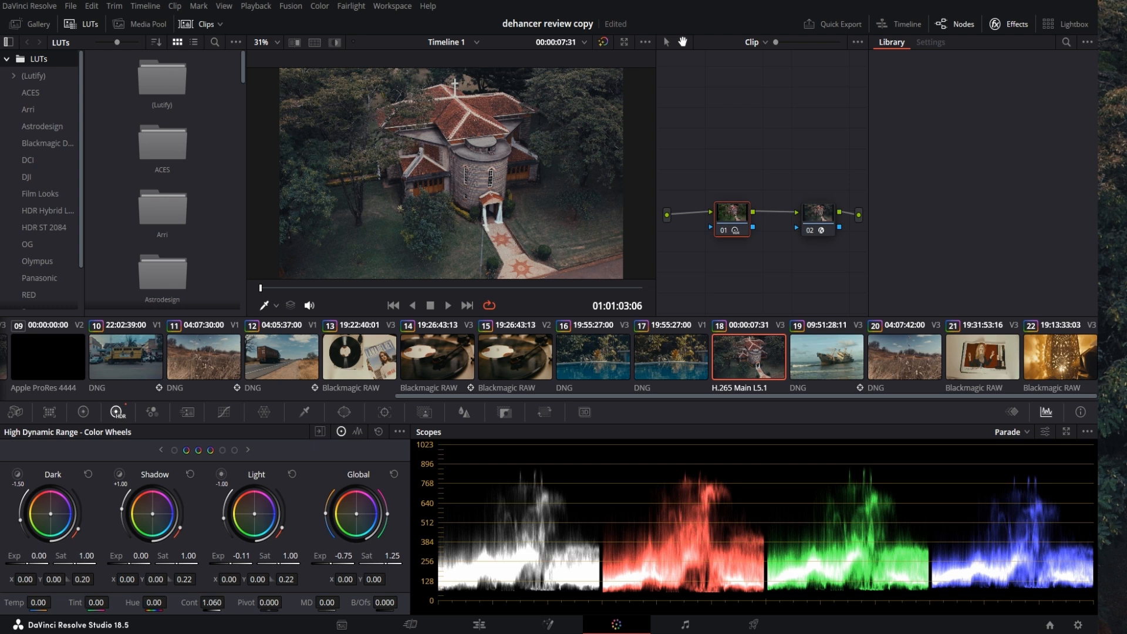
{"action": "left_click", "coordinate": [817, 218]}
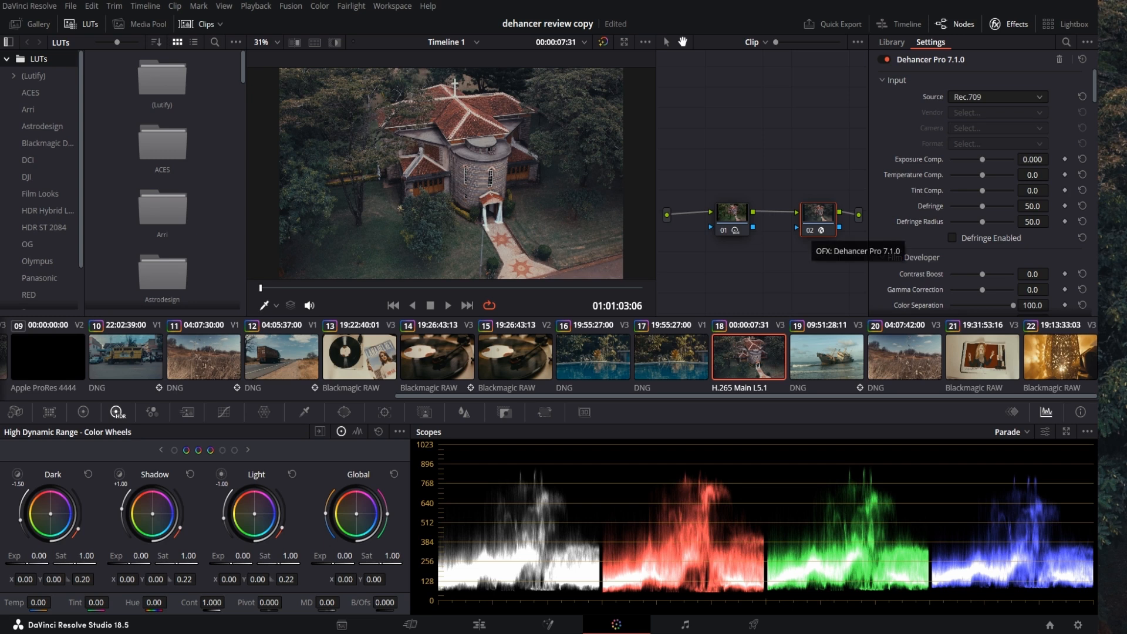
{"action": "key", "text": "ctrl+d"}
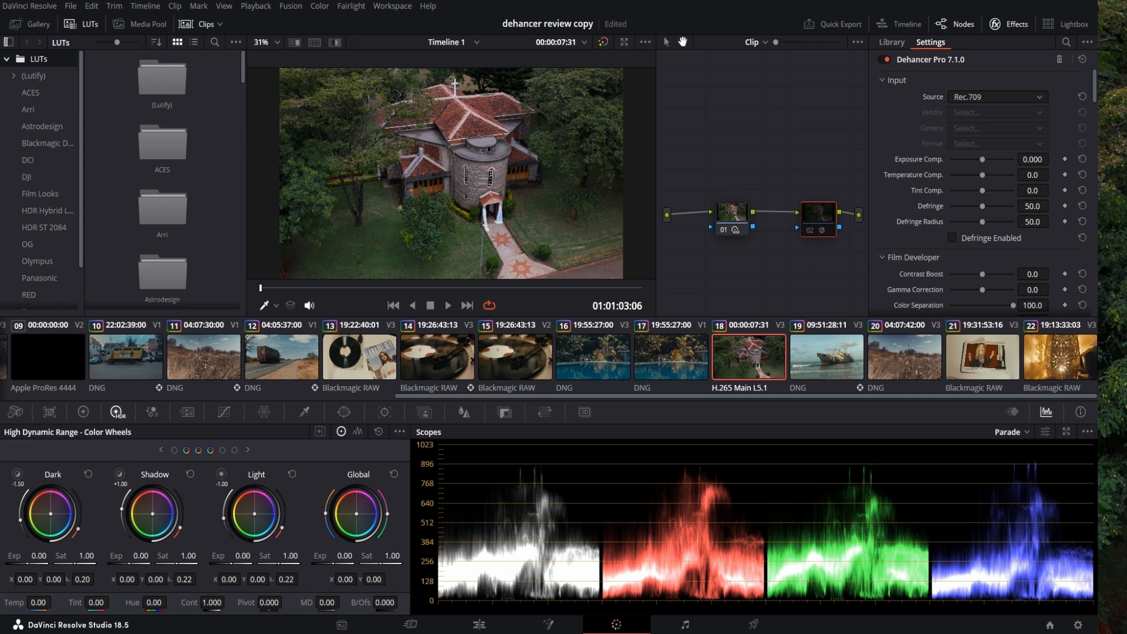
{"action": "key", "text": "ctrl+d"}
{"action": "key", "text": "ctrl+d"}
{"action": "key", "text": "ctrl+d"}
{"action": "left_click_drag", "start_coordinate": [818, 213], "coordinate": [771, 151]}
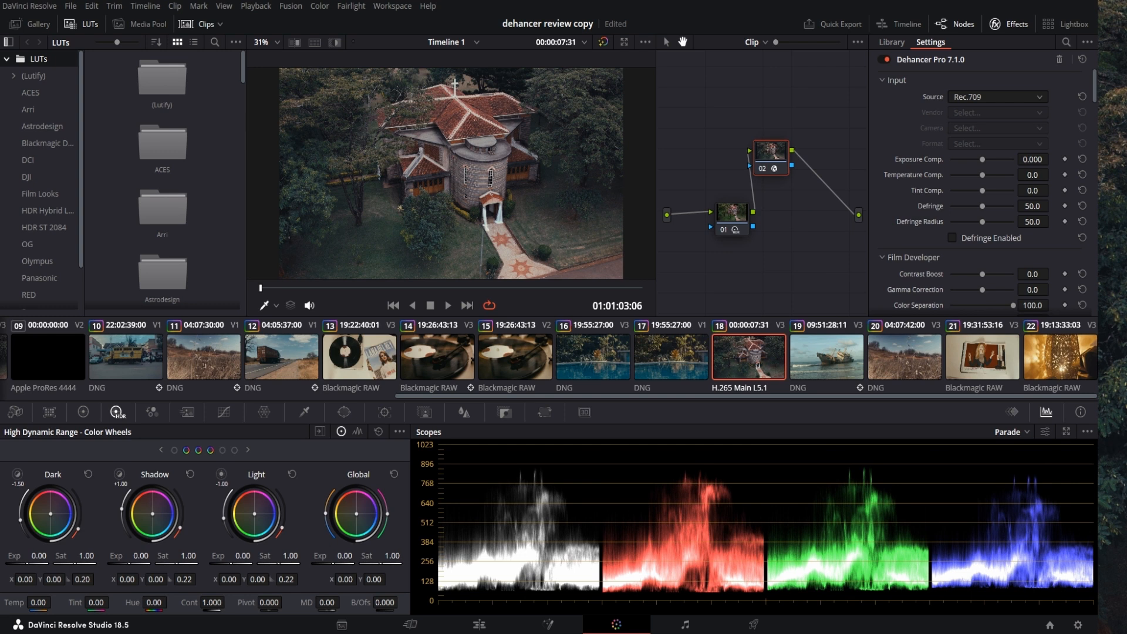
- Check the Film profile choices, collapse the Film section, and examine the Film Compression, Expand and Print settings
{"action": "scroll", "coordinate": [982, 190], "scroll_direction": "down", "scroll_amount": 5}
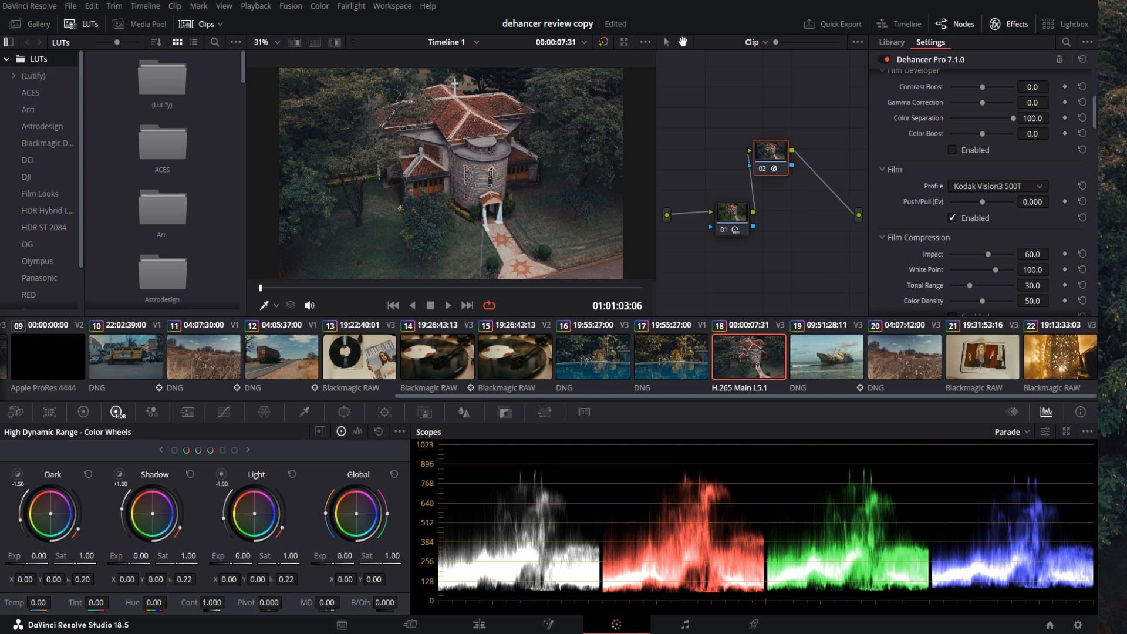
{"action": "left_click", "coordinate": [997, 186]}
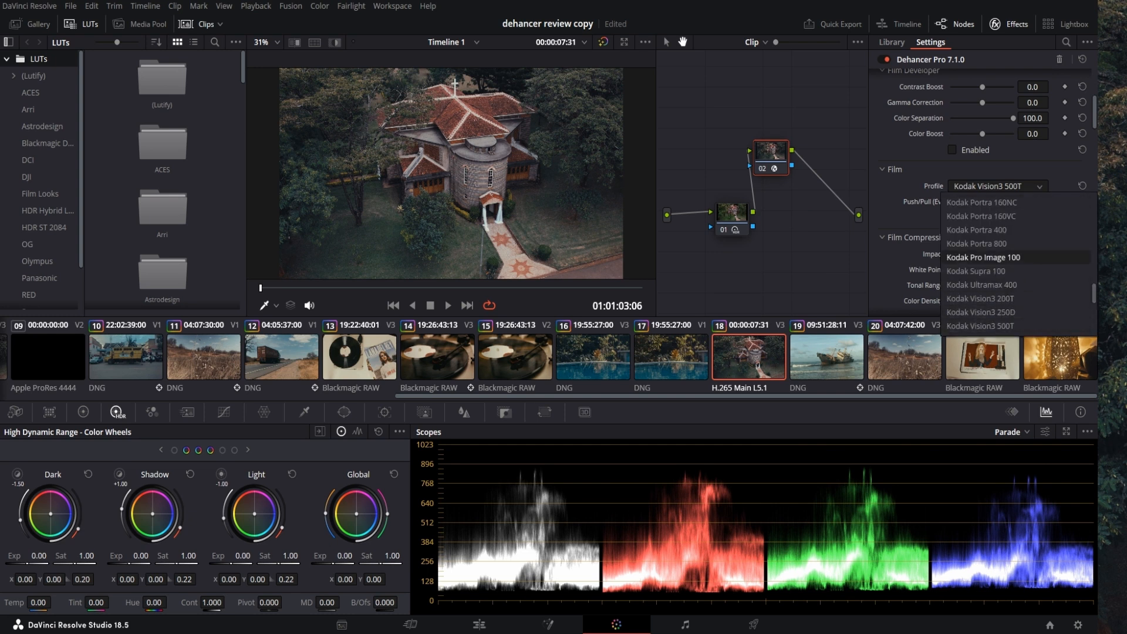
{"action": "left_click", "coordinate": [894, 169]}
{"action": "scroll", "coordinate": [983, 194], "scroll_direction": "down", "scroll_amount": 1}
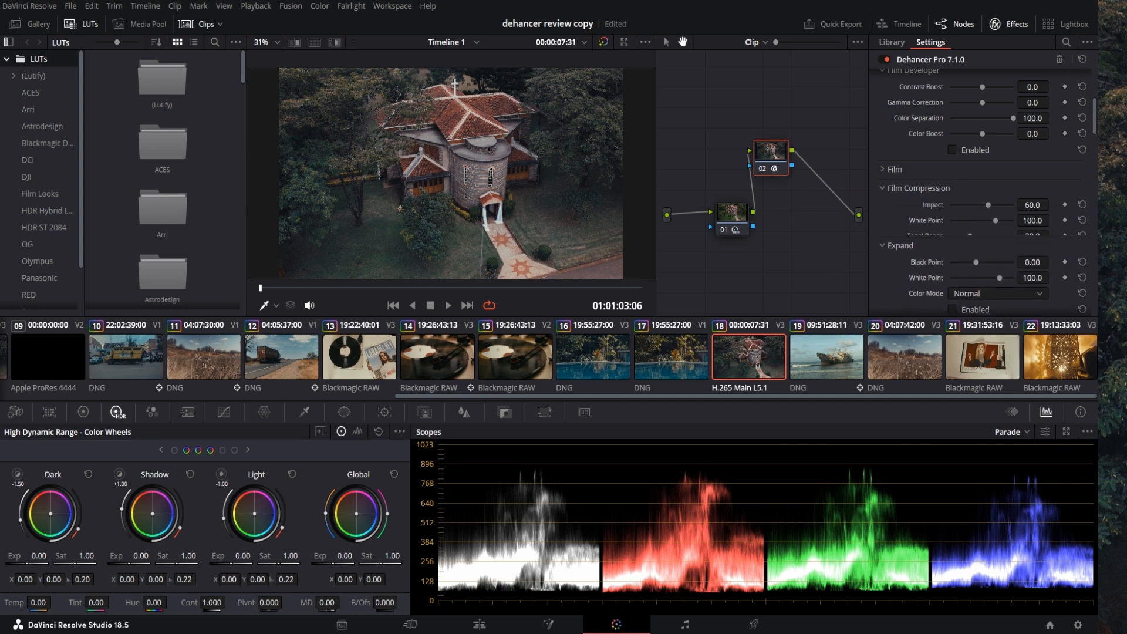
{"action": "scroll", "coordinate": [983, 193], "scroll_direction": "down", "scroll_amount": 1}
{"action": "scroll", "coordinate": [982, 194], "scroll_direction": "down", "scroll_amount": 4}
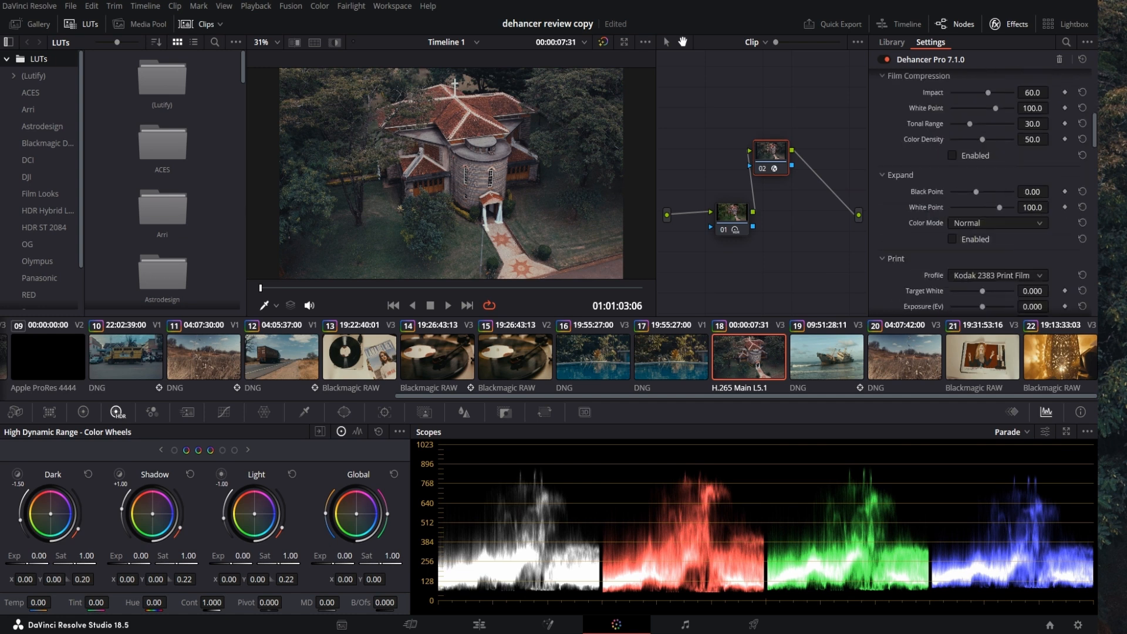
{"action": "scroll", "coordinate": [982, 193], "scroll_direction": "down", "scroll_amount": 1}
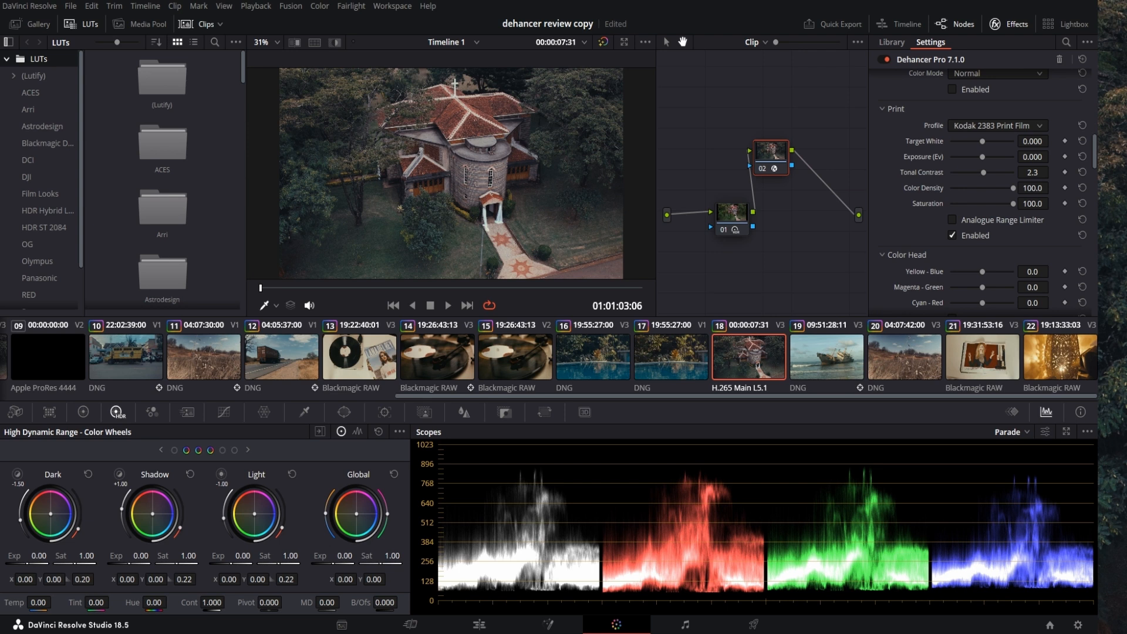
- Examine the church clip's remaining Dehancer settings, from Film Grain, Halation and Bloom to Gate Weave, Overscan and Vignette
{"action": "scroll", "coordinate": [992, 187], "scroll_direction": "down", "scroll_amount": 10}
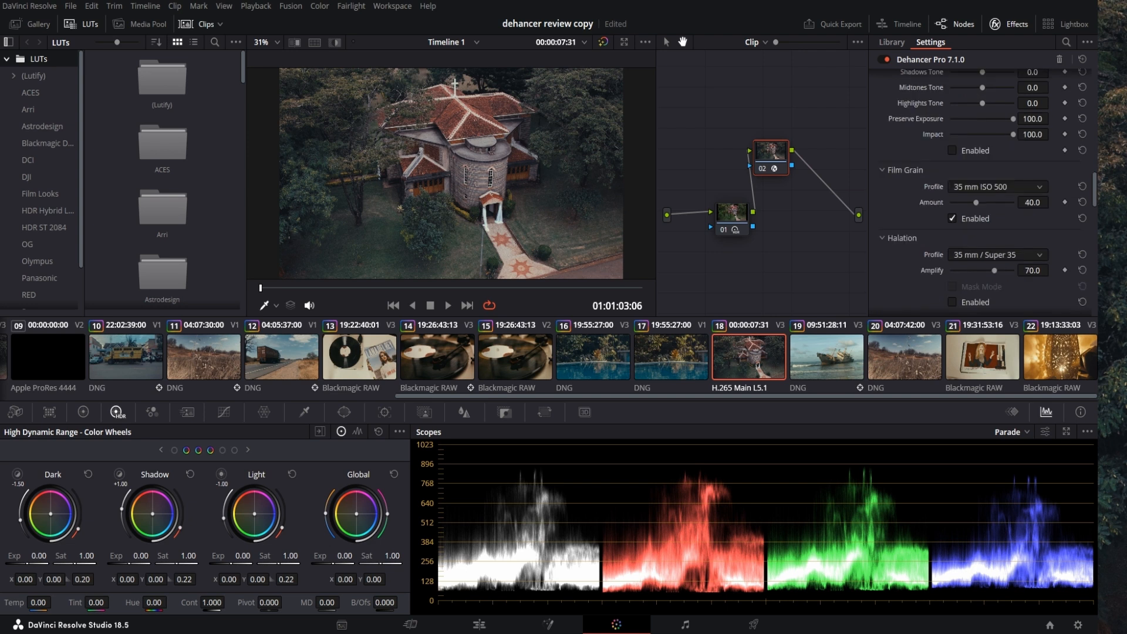
{"action": "scroll", "coordinate": [992, 188], "scroll_direction": "down", "scroll_amount": 2}
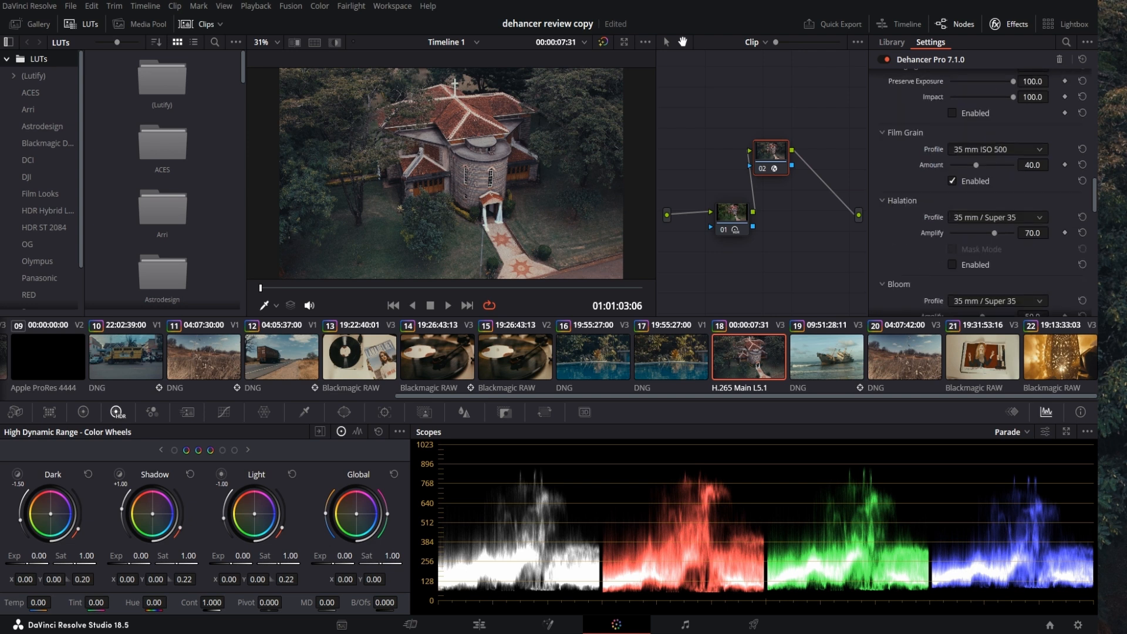
{"action": "scroll", "coordinate": [991, 193], "scroll_direction": "down", "scroll_amount": 2}
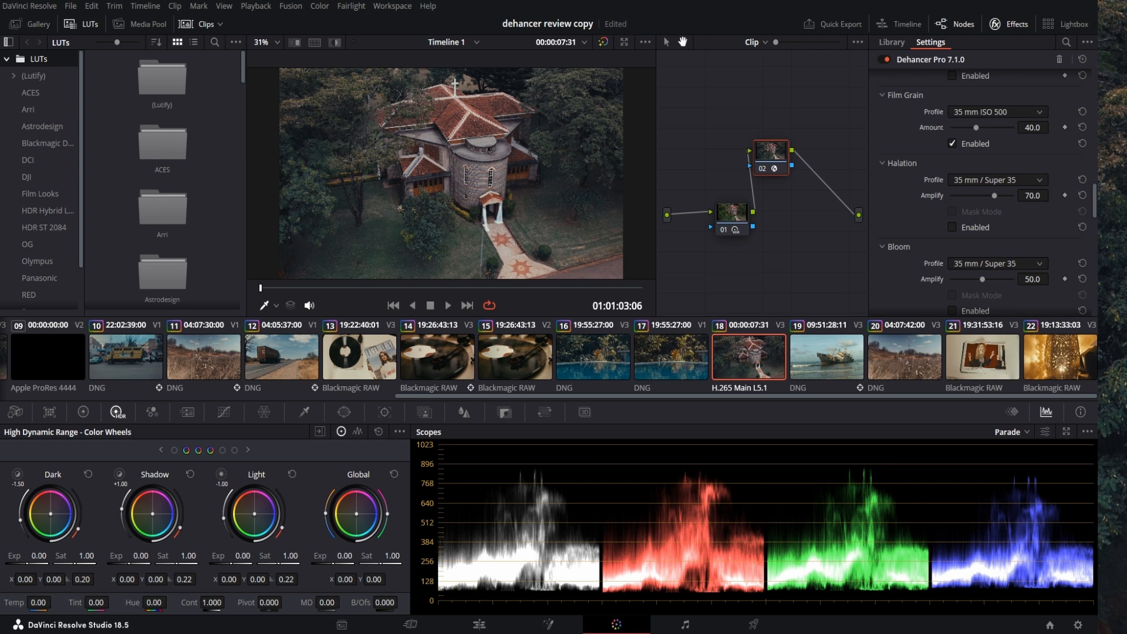
{"action": "scroll", "coordinate": [991, 193], "scroll_direction": "down", "scroll_amount": 2}
{"action": "scroll", "coordinate": [991, 194], "scroll_direction": "down", "scroll_amount": 2}
{"action": "scroll", "coordinate": [992, 193], "scroll_direction": "down", "scroll_amount": 2}
{"action": "scroll", "coordinate": [992, 194], "scroll_direction": "down", "scroll_amount": 4}
{"action": "scroll", "coordinate": [992, 194], "scroll_direction": "down", "scroll_amount": 4}
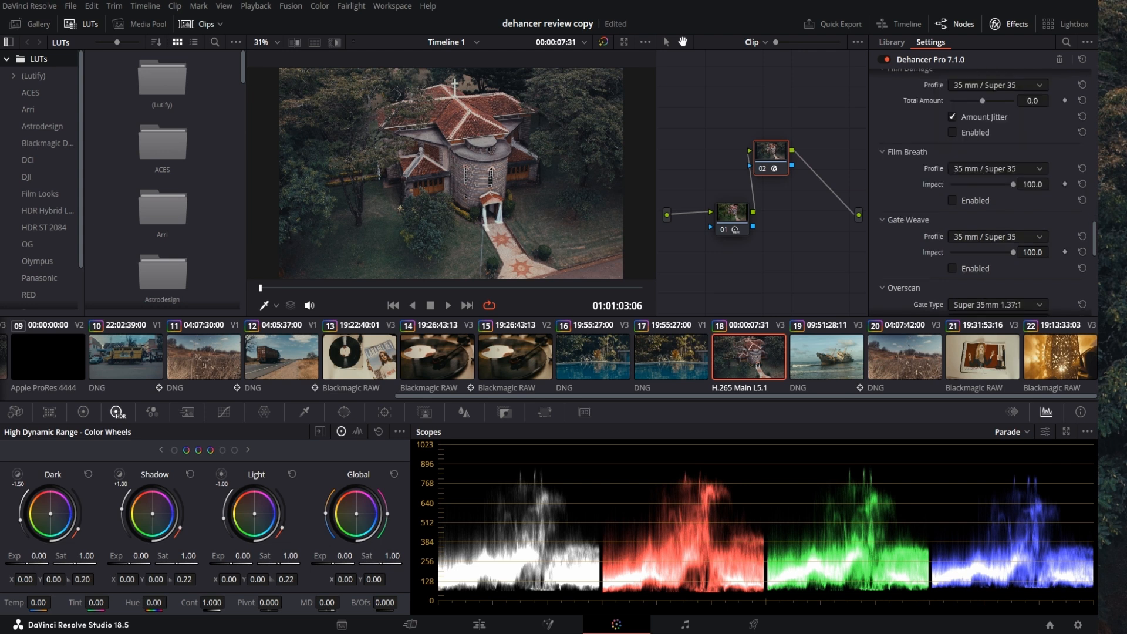
{"action": "scroll", "coordinate": [985, 193], "scroll_direction": "down", "scroll_amount": 2}
{"action": "scroll", "coordinate": [986, 194], "scroll_direction": "down", "scroll_amount": 4}
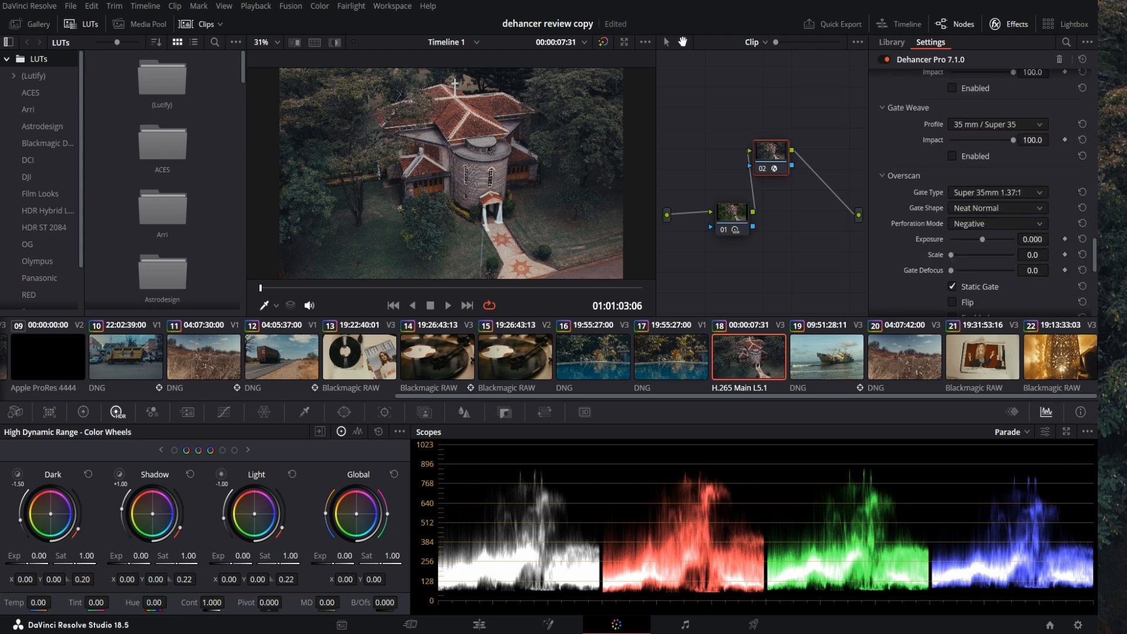
{"action": "scroll", "coordinate": [985, 193], "scroll_direction": "down", "scroll_amount": 8}
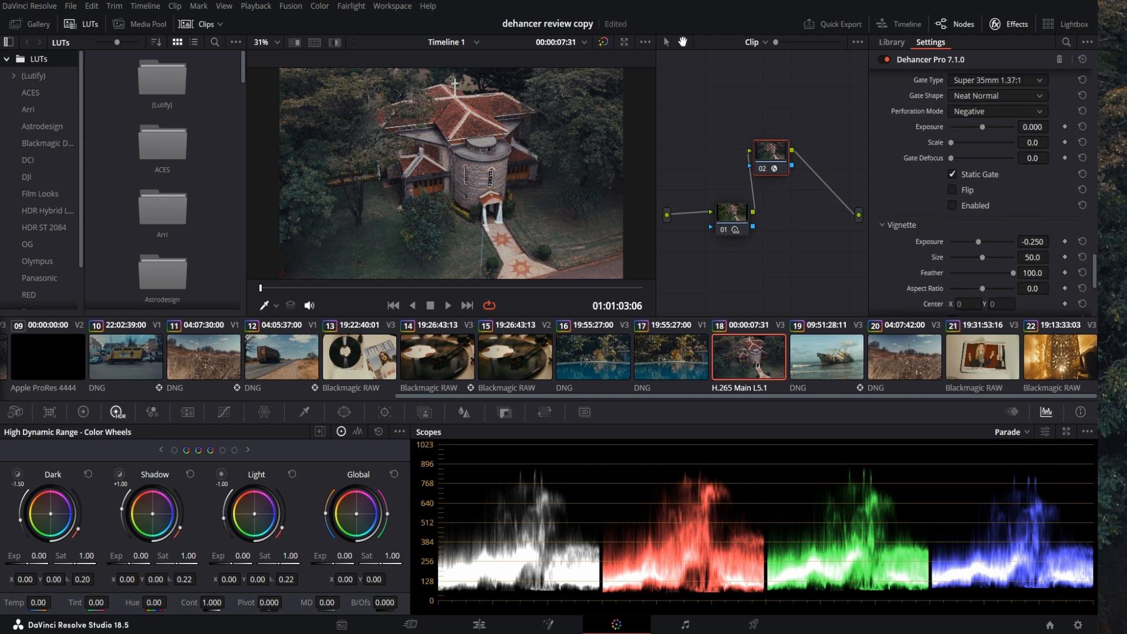
{"action": "scroll", "coordinate": [986, 194], "scroll_direction": "down", "scroll_amount": 4}
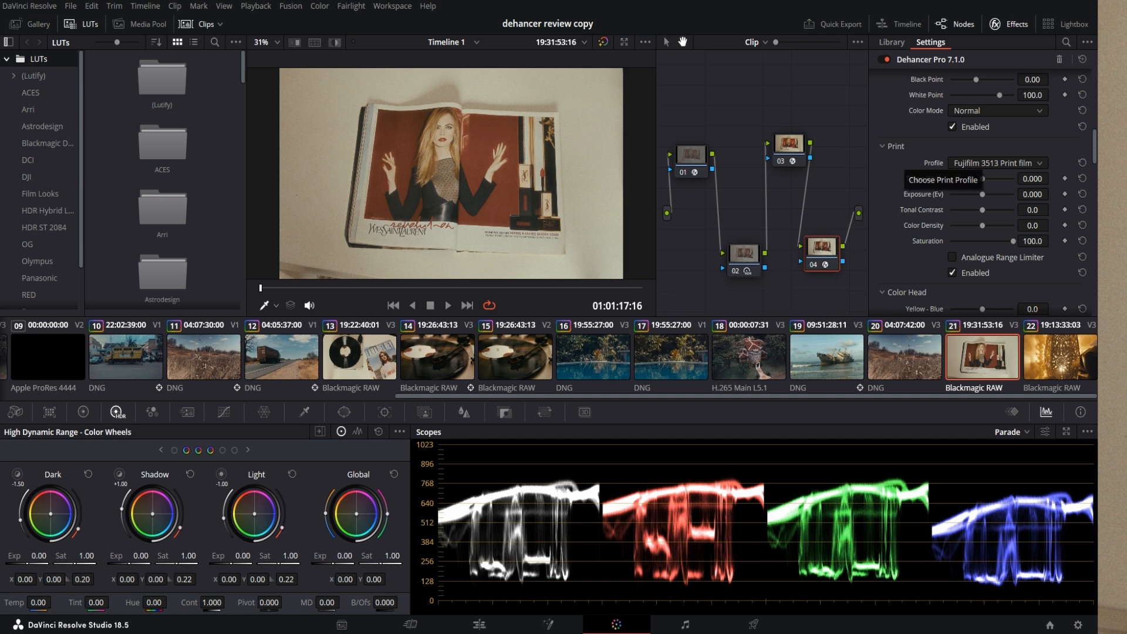
- On the magazine clip, browse the Print profiles, keep Fujifilm 3513 Print film, and set Color Density to 76.1 and Saturation to 86.3
{"action": "left_click", "coordinate": [998, 163]}
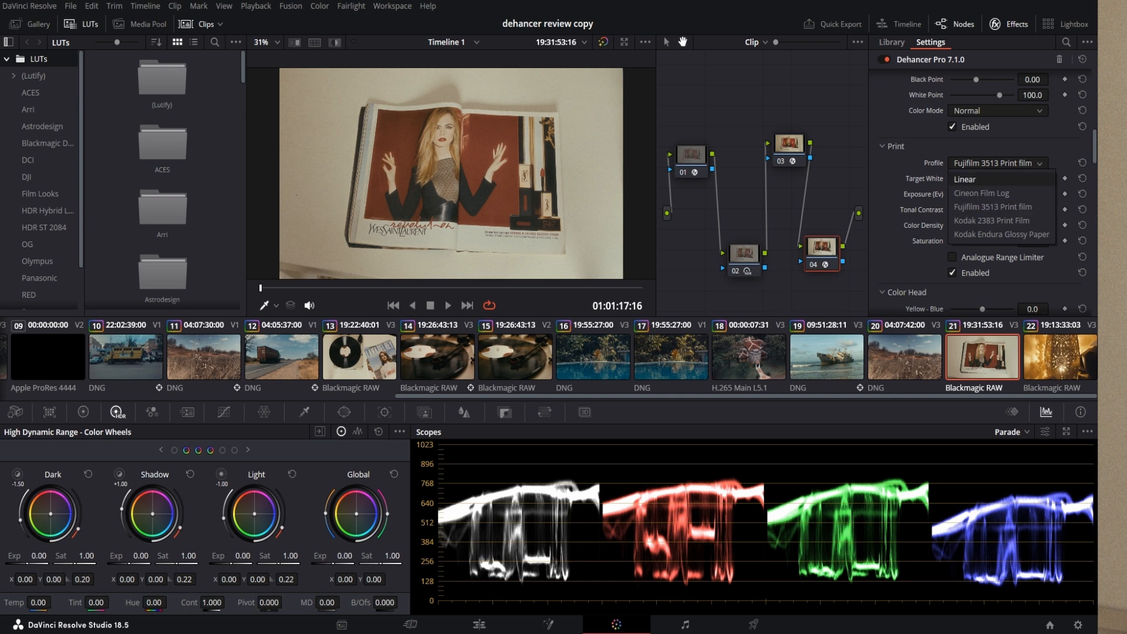
{"action": "left_click", "coordinate": [965, 179]}
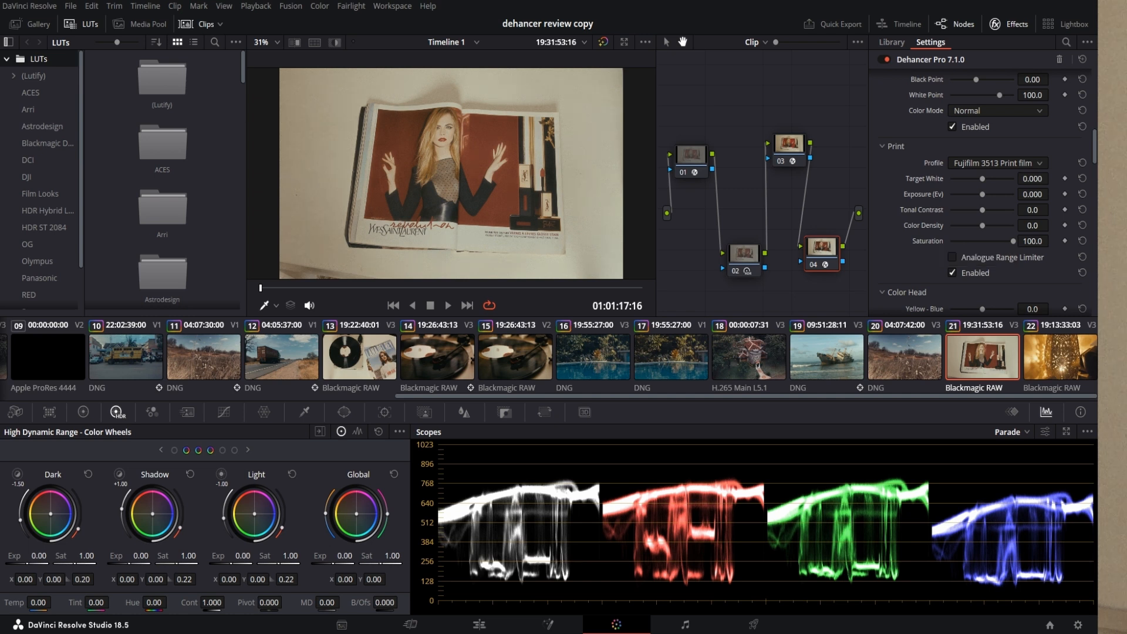
{"action": "left_click_drag", "start_coordinate": [982, 225], "coordinate": [1004, 240]}
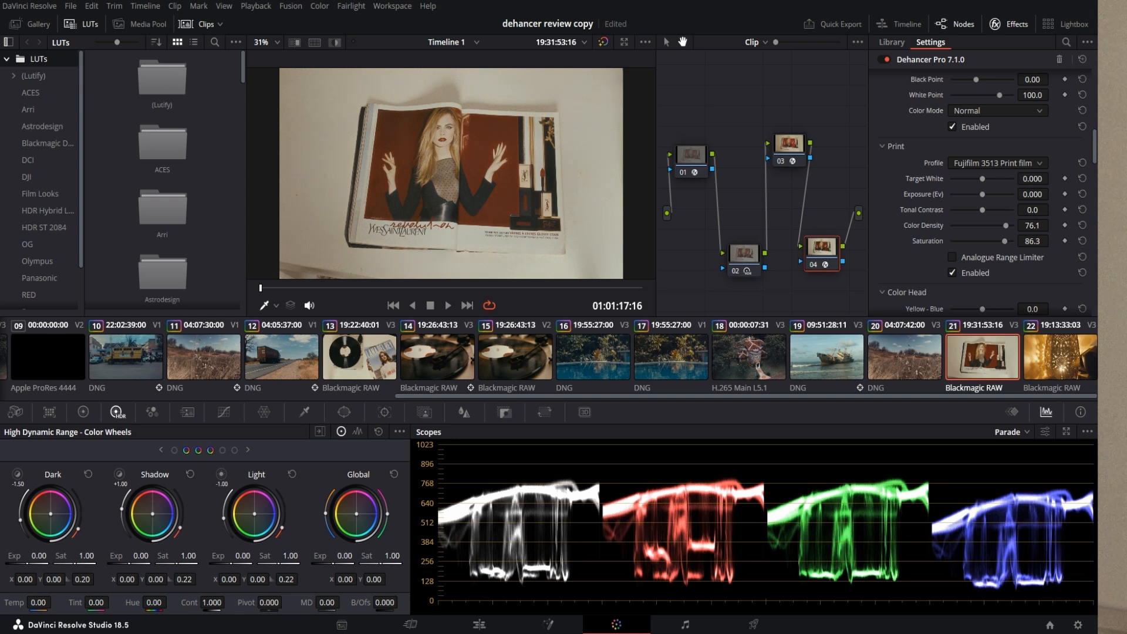